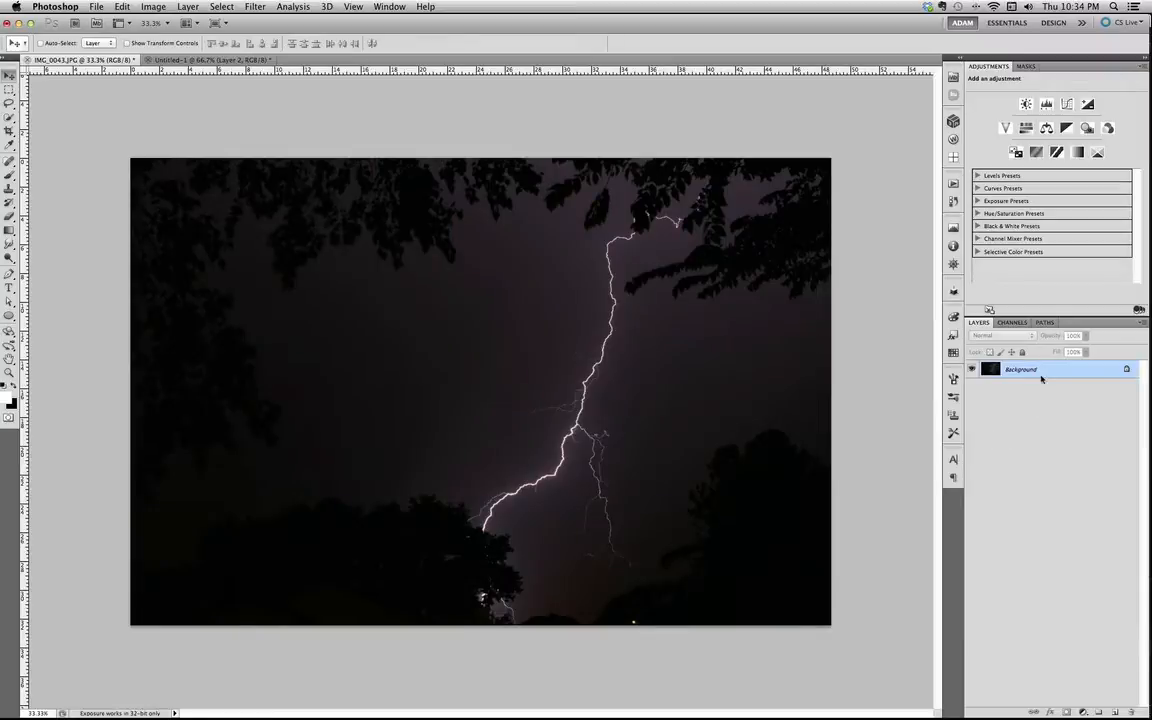
Duplicate the Background layer and desaturate the copy.
drag(1060, 376, 1117, 710)
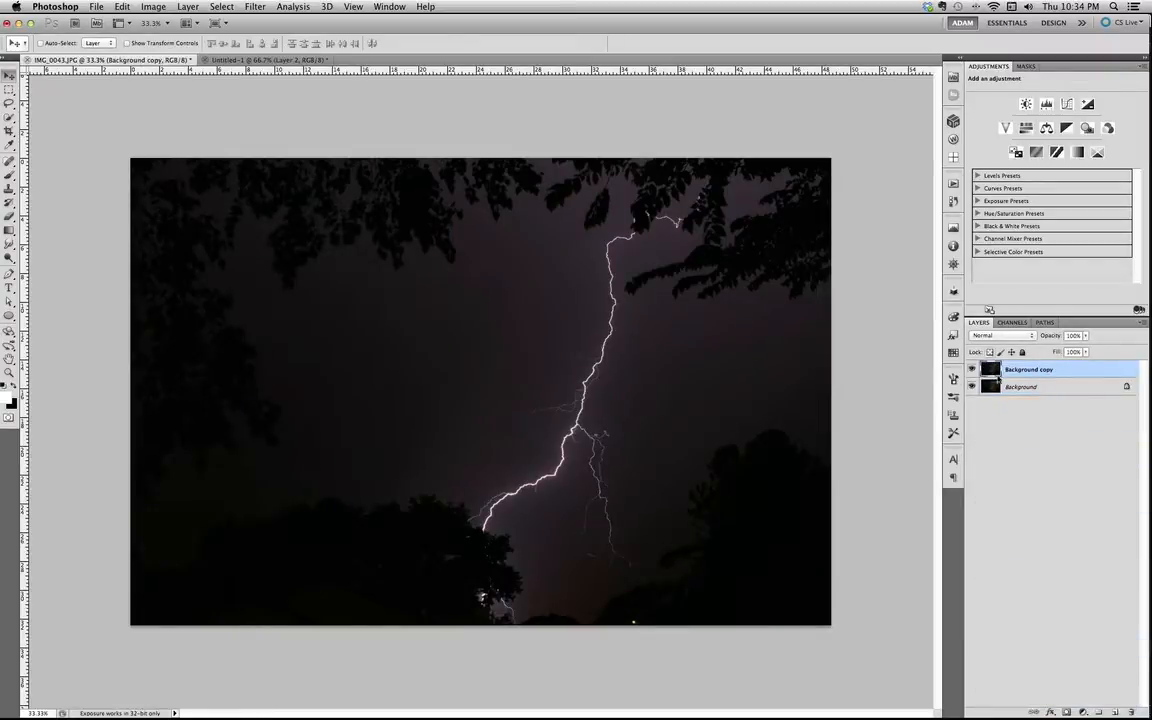
click(153, 7)
mouse_move(183, 45)
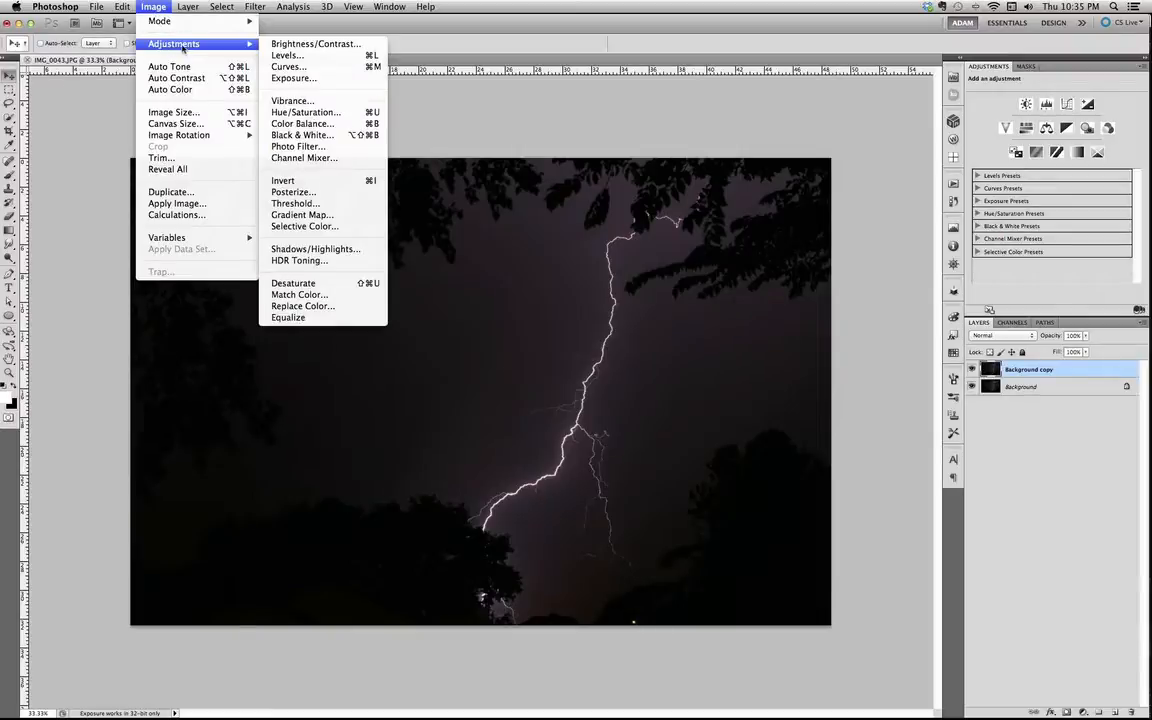
click(325, 249)
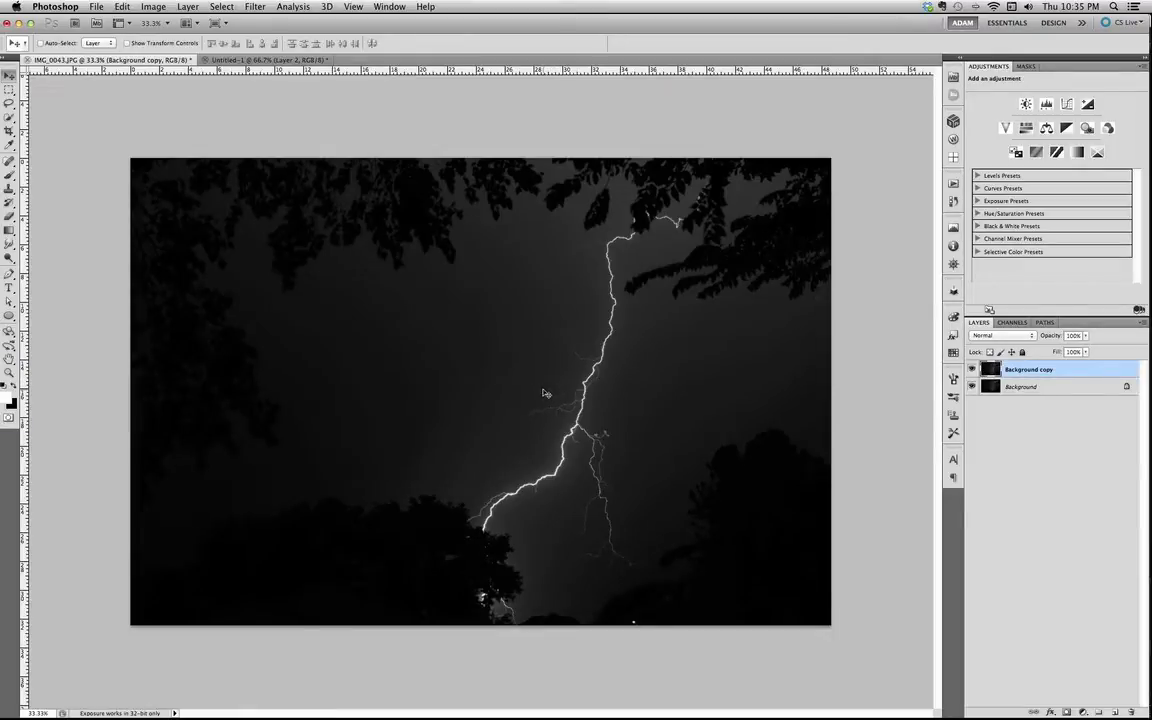
Apply Levels to the duplicate layer with the black input level set to 40.
click(112, 9)
mouse_move(153, 8)
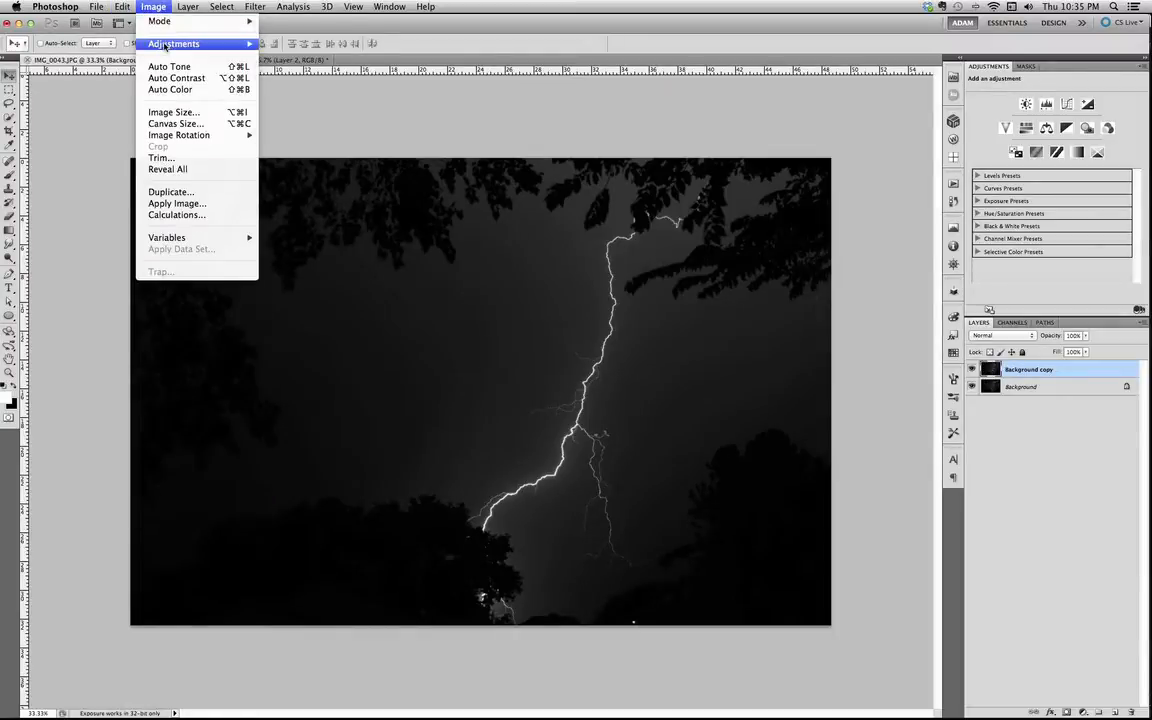
mouse_move(226, 50)
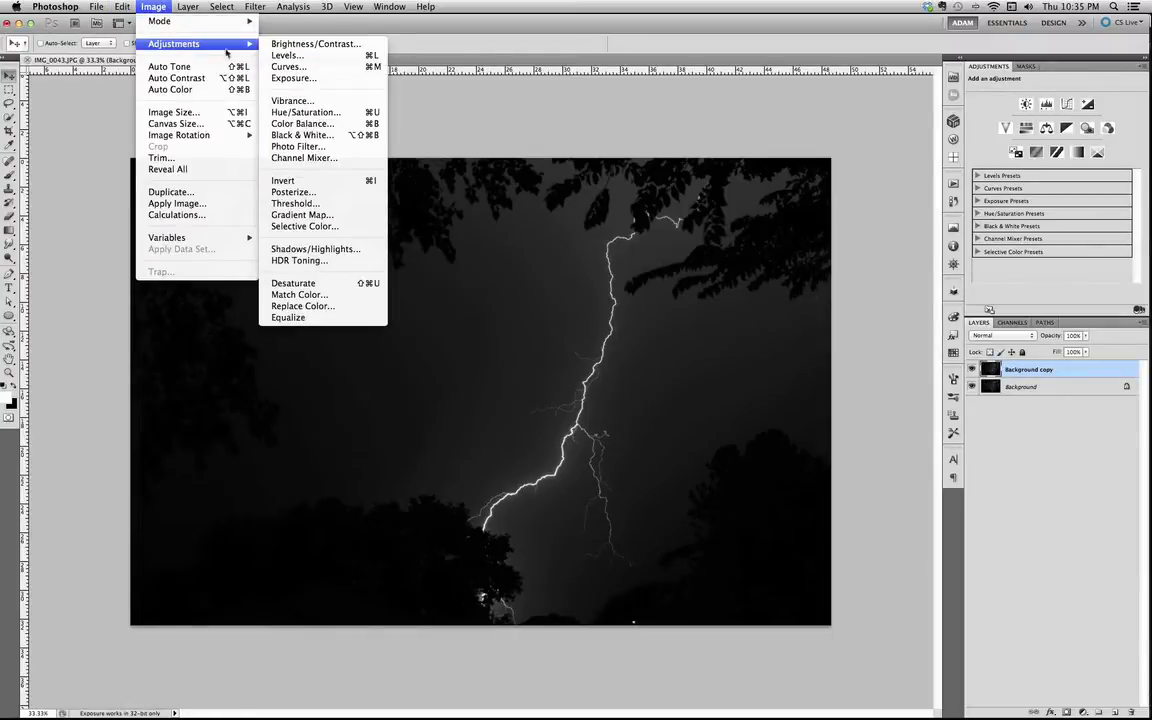
click(310, 60)
drag(673, 272, 697, 299)
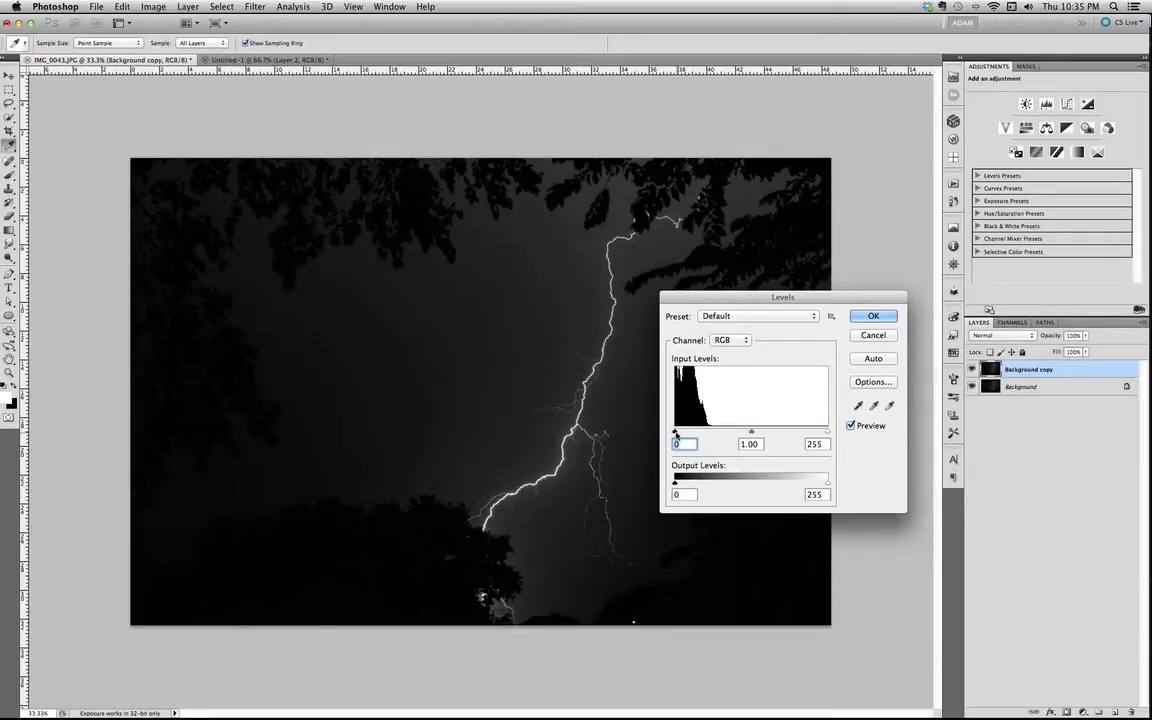
drag(675, 433, 687, 433)
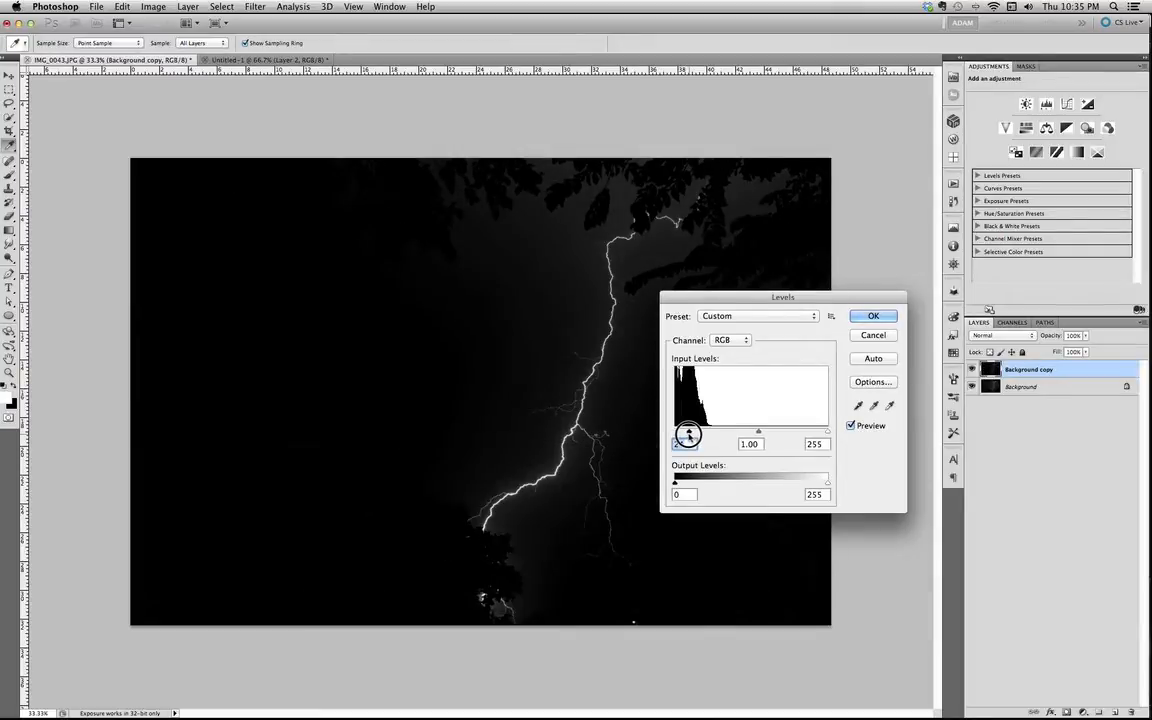
drag(688, 433, 699, 434)
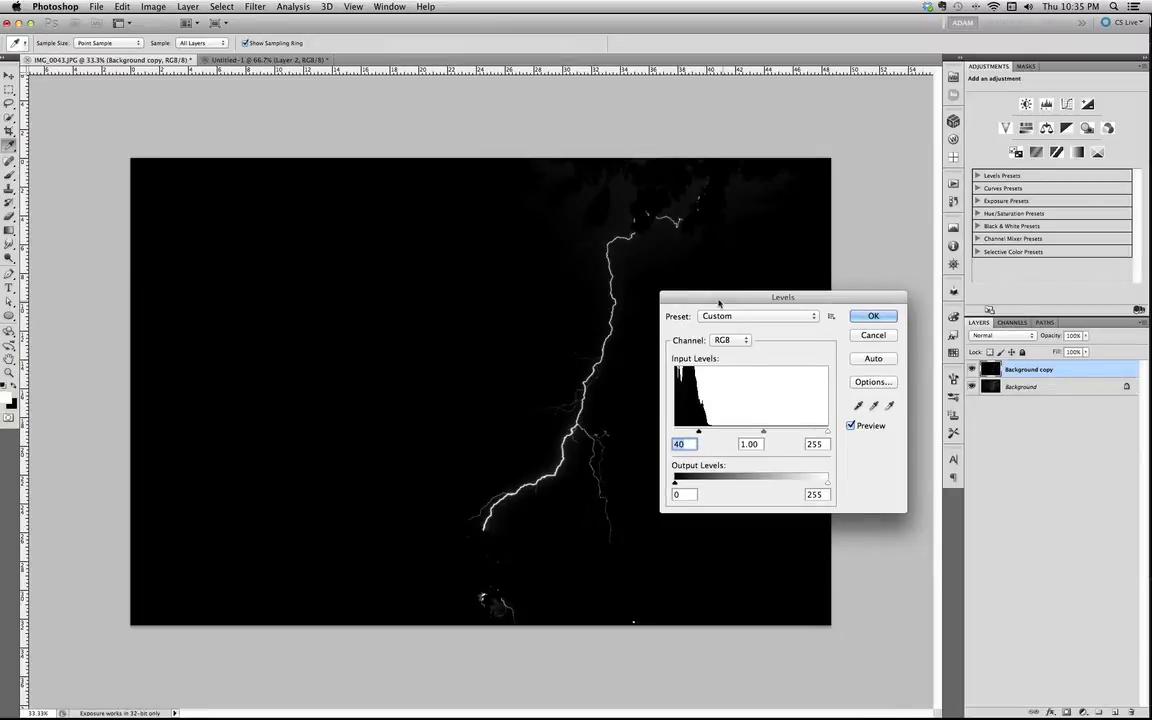
drag(714, 296, 743, 308)
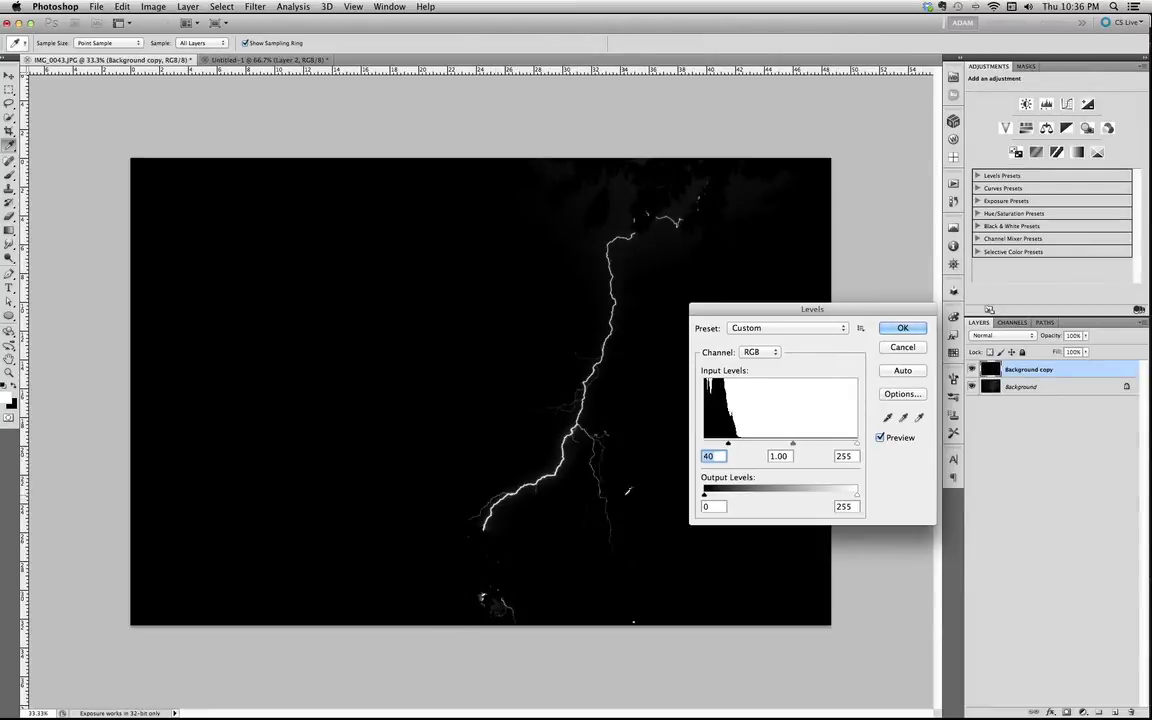
drag(799, 309, 790, 314)
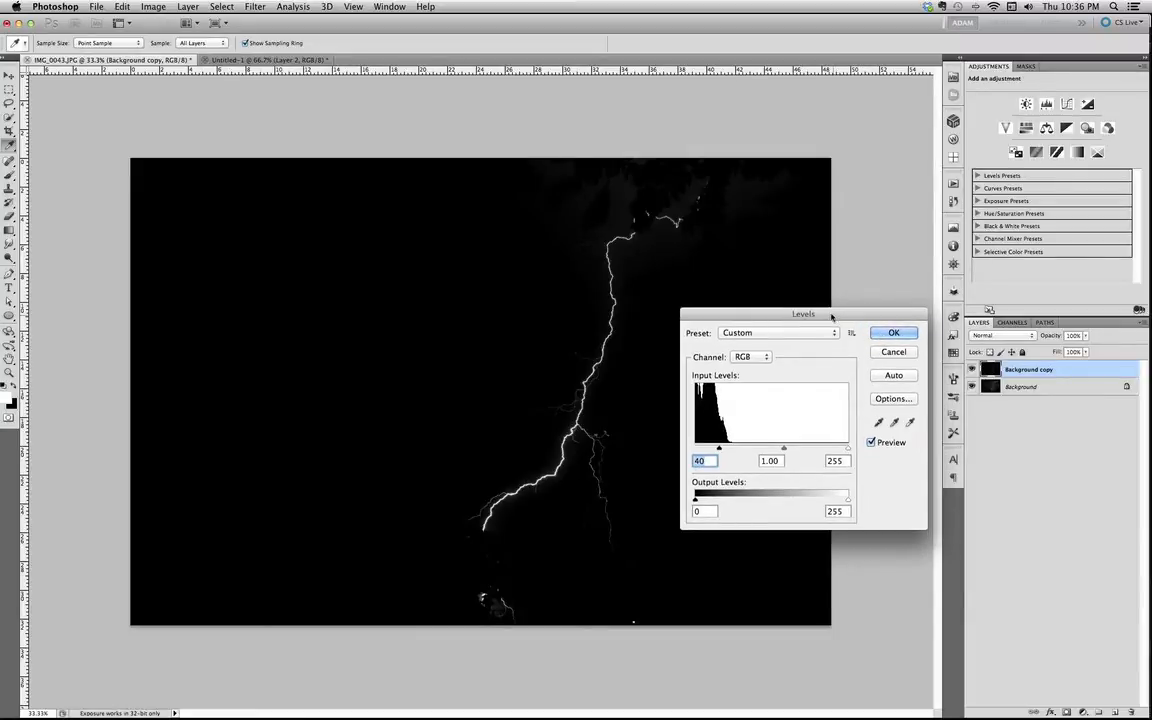
click(890, 333)
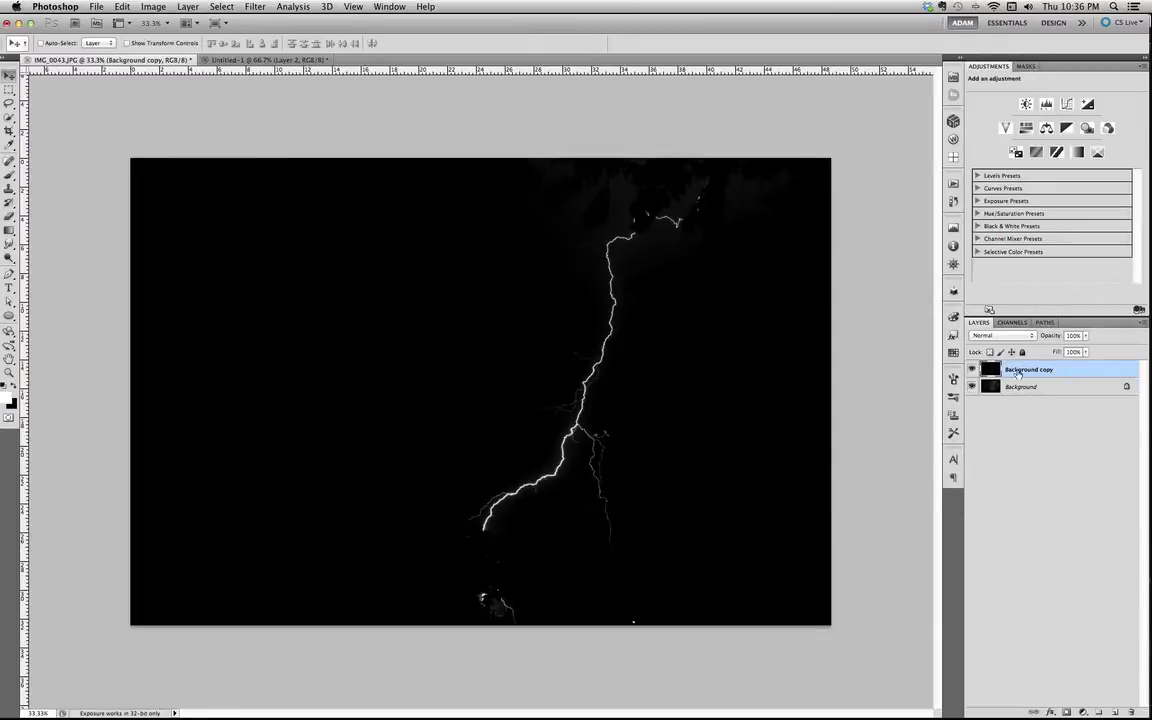
Add a Levels adjustment layer above the duplicate layer and delete it again.
click(1045, 105)
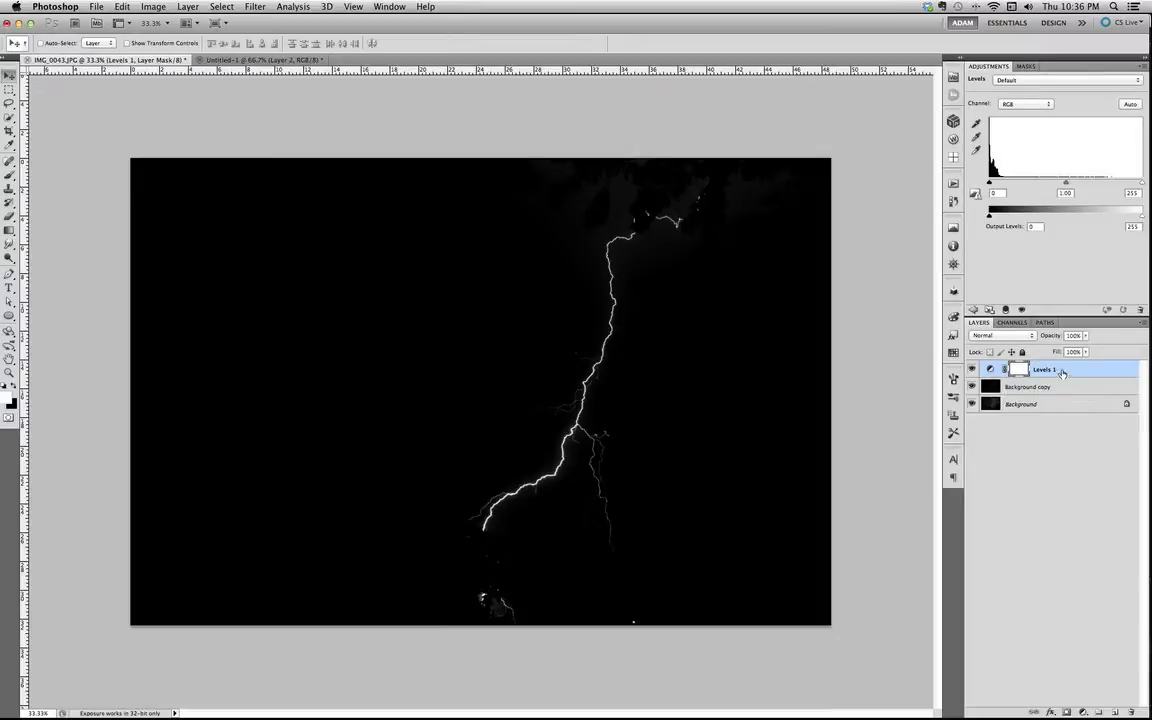
drag(1050, 369, 1133, 711)
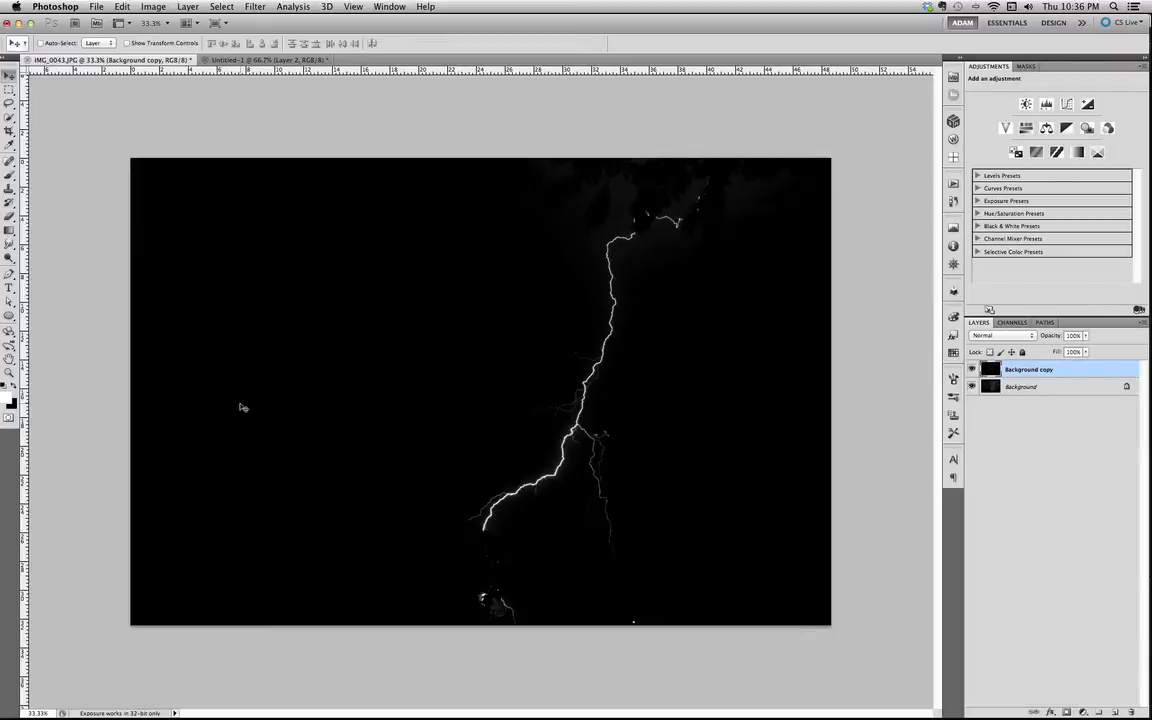
Choose the soft round brush at 600 px and make black the foreground color.
key(b)
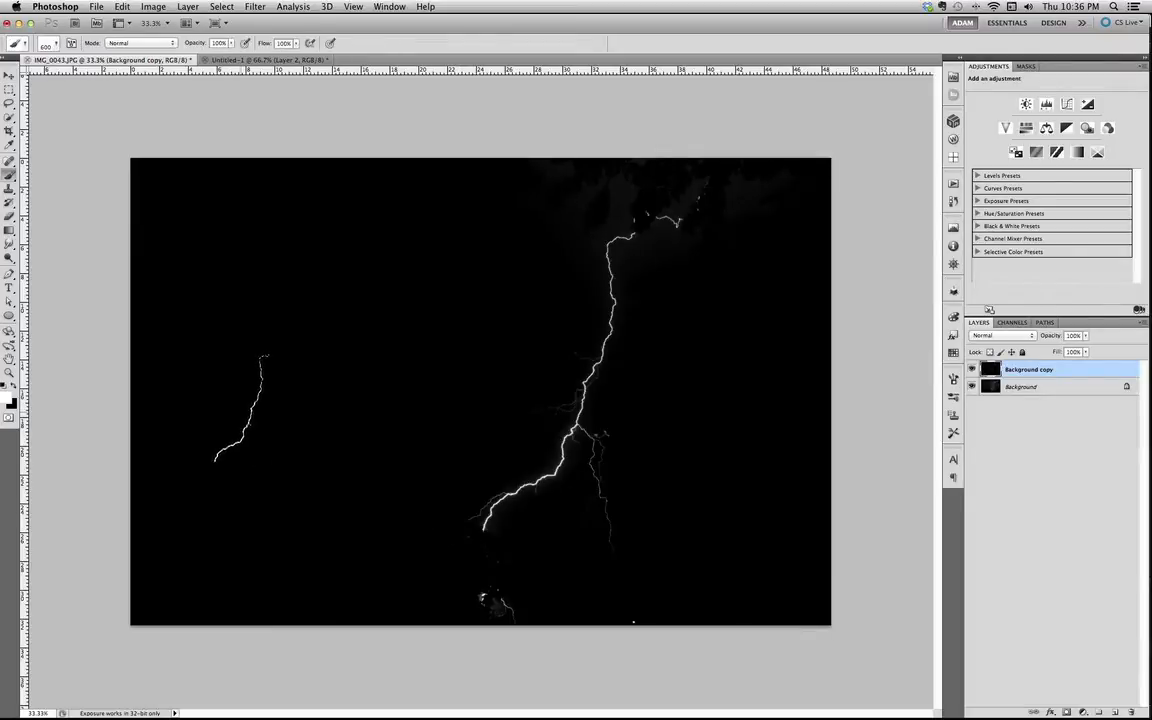
click(50, 42)
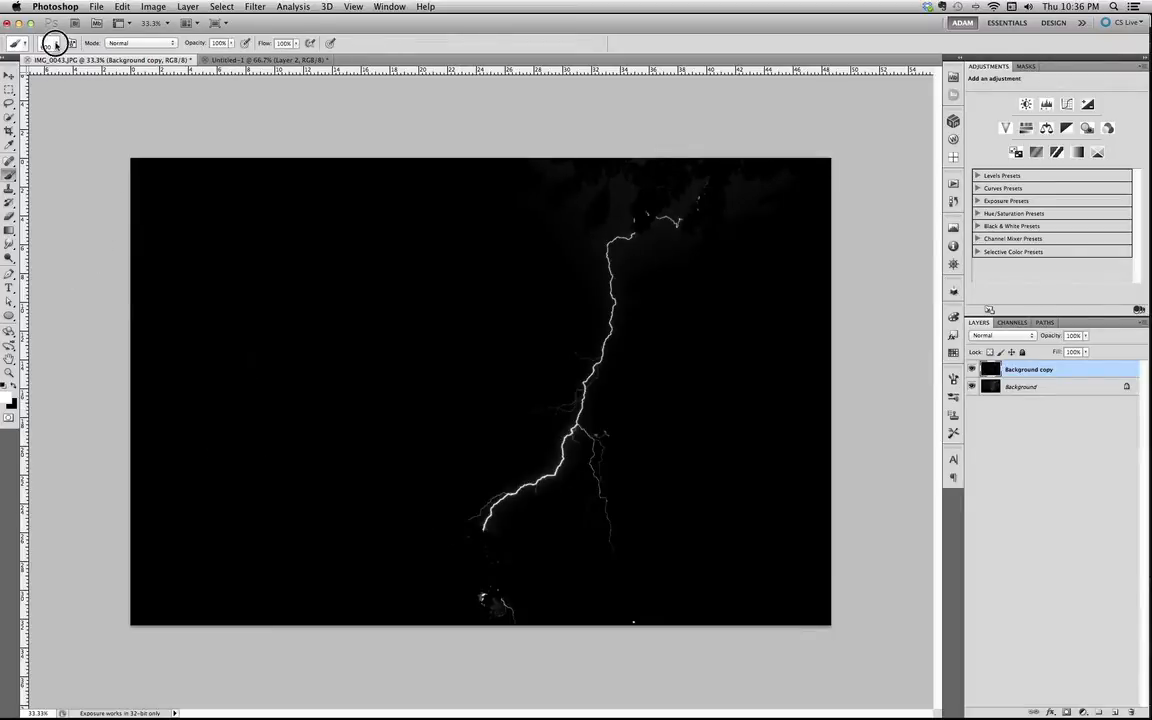
drag(190, 184, 186, 135)
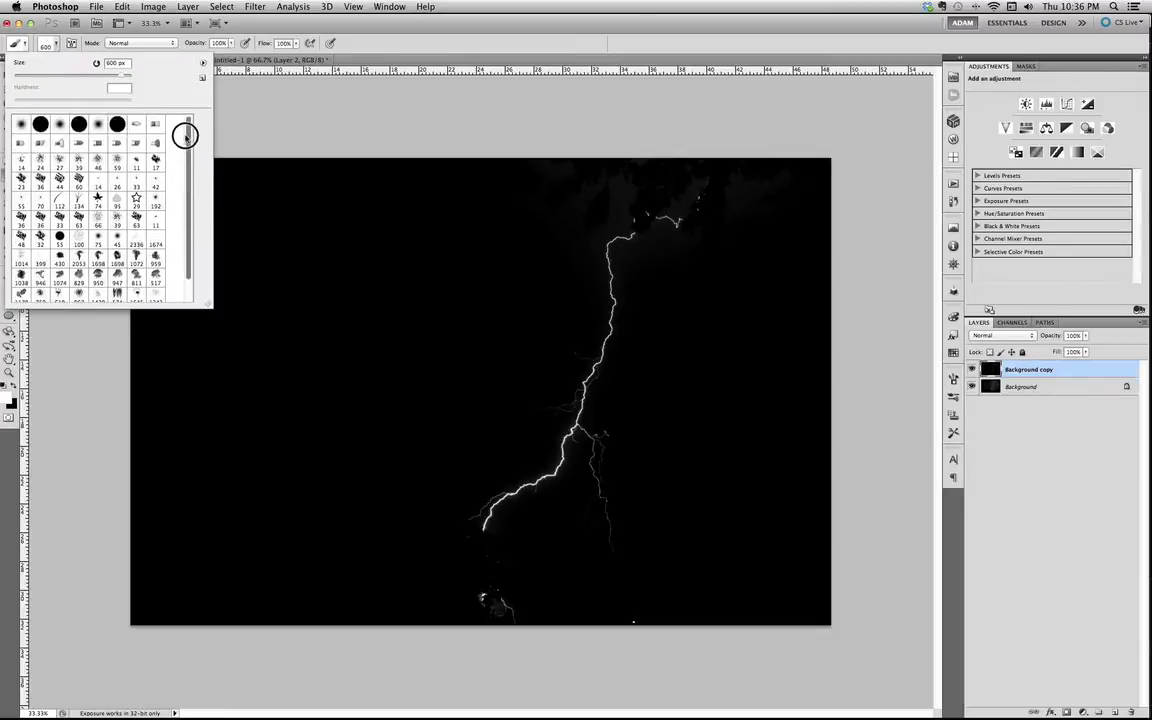
click(20, 124)
click(292, 111)
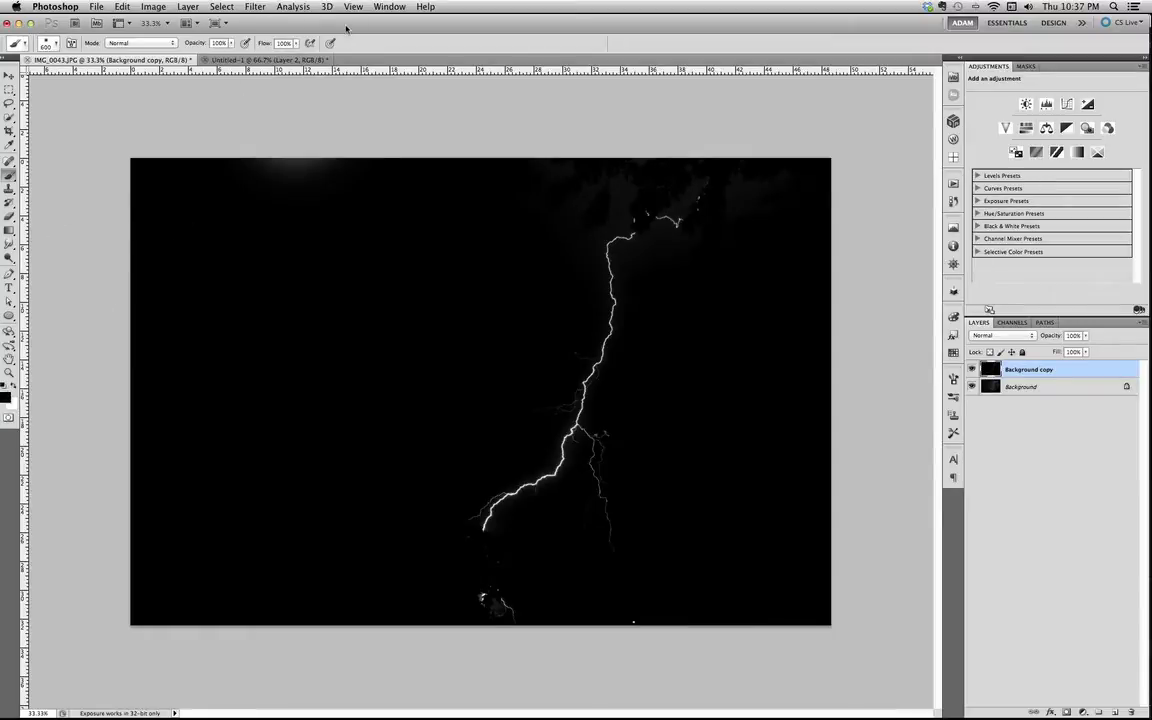
drag(346, 28, 349, 24)
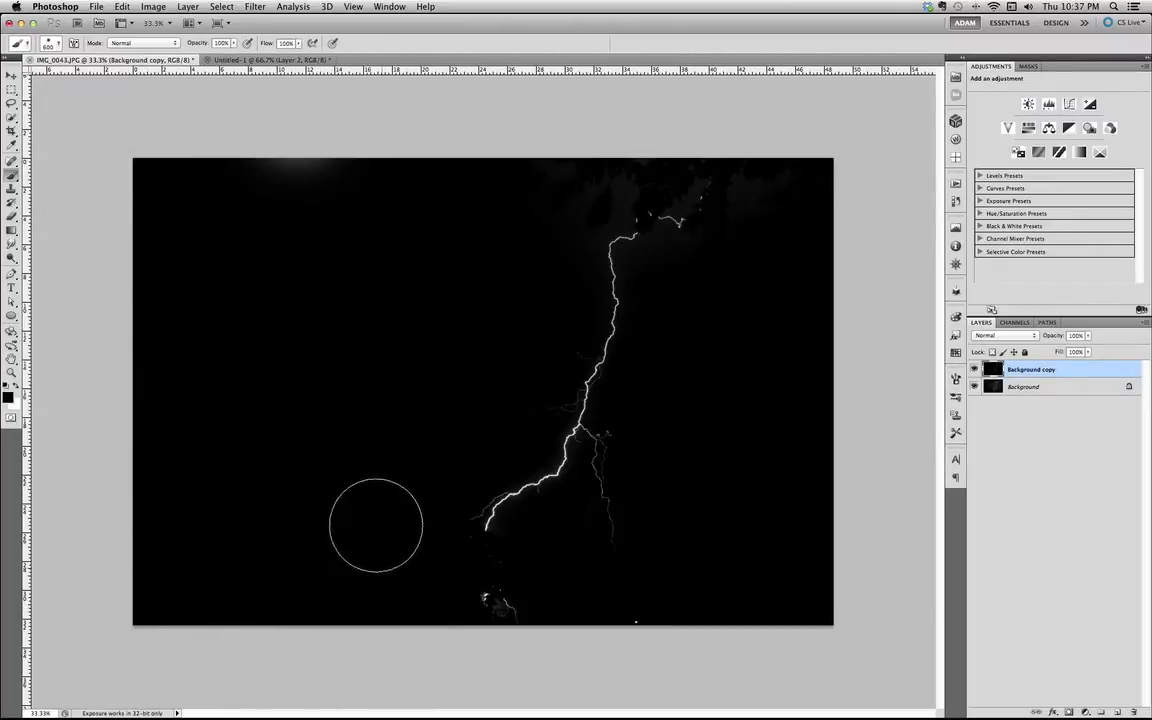
Paint black over the stray light areas along the photo's upper edge and the bright spots below the lightning bolt.
mouse_move(350, 176)
mouse_down()
mouse_move(219, 166)
mouse_move(500, 148)
mouse_move(219, 166)
mouse_move(366, 183)
mouse_move(493, 163)
mouse_move(535, 168)
mouse_move(531, 188)
mouse_move(633, 146)
mouse_move(690, 143)
mouse_move(723, 161)
mouse_move(733, 234)
mouse_up()
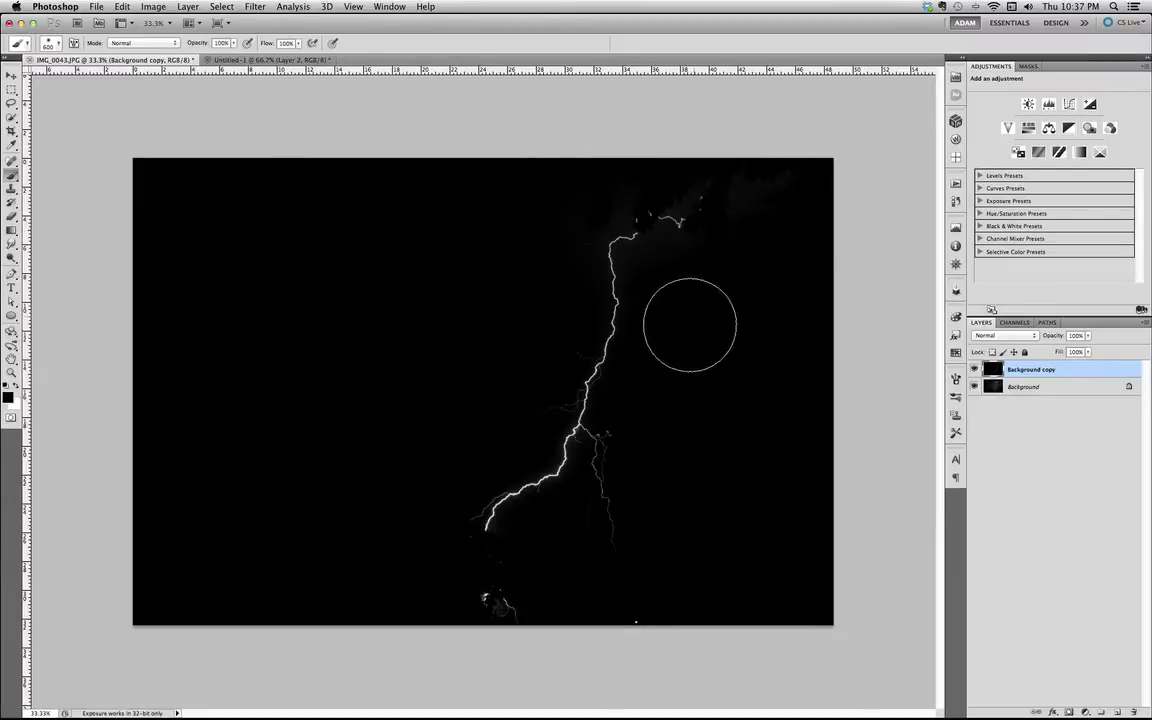
click(508, 607)
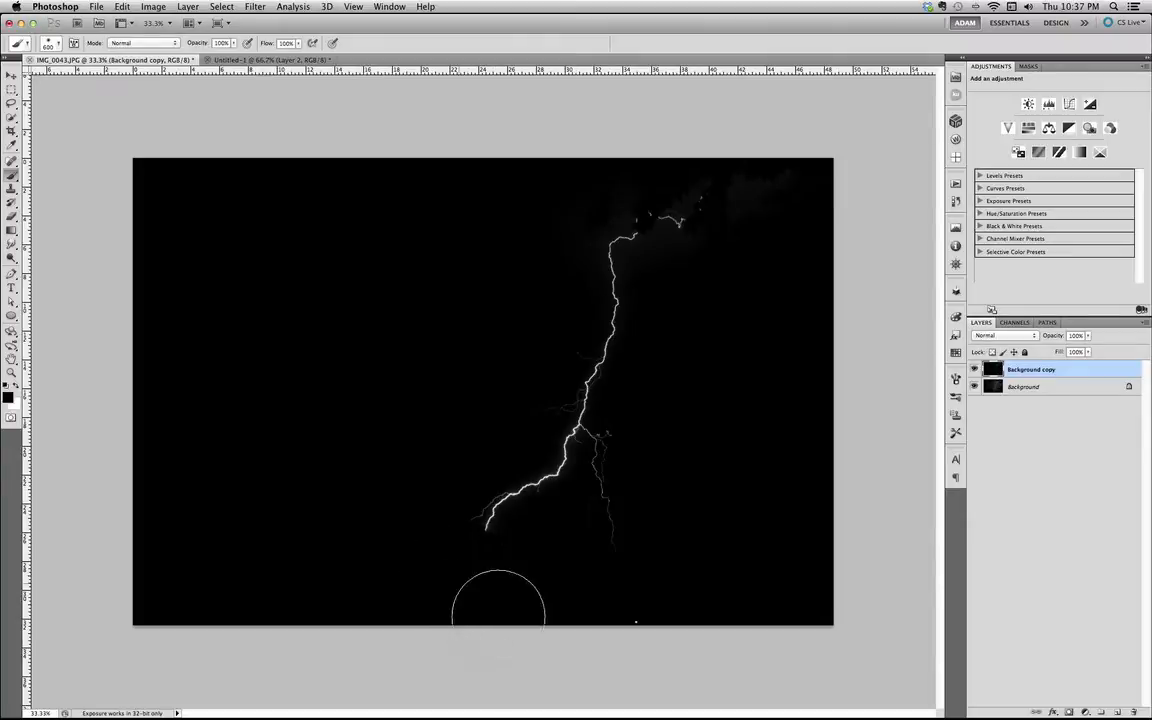
mouse_move(607, 642)
mouse_down()
mouse_move(639, 644)
mouse_move(648, 607)
mouse_up()
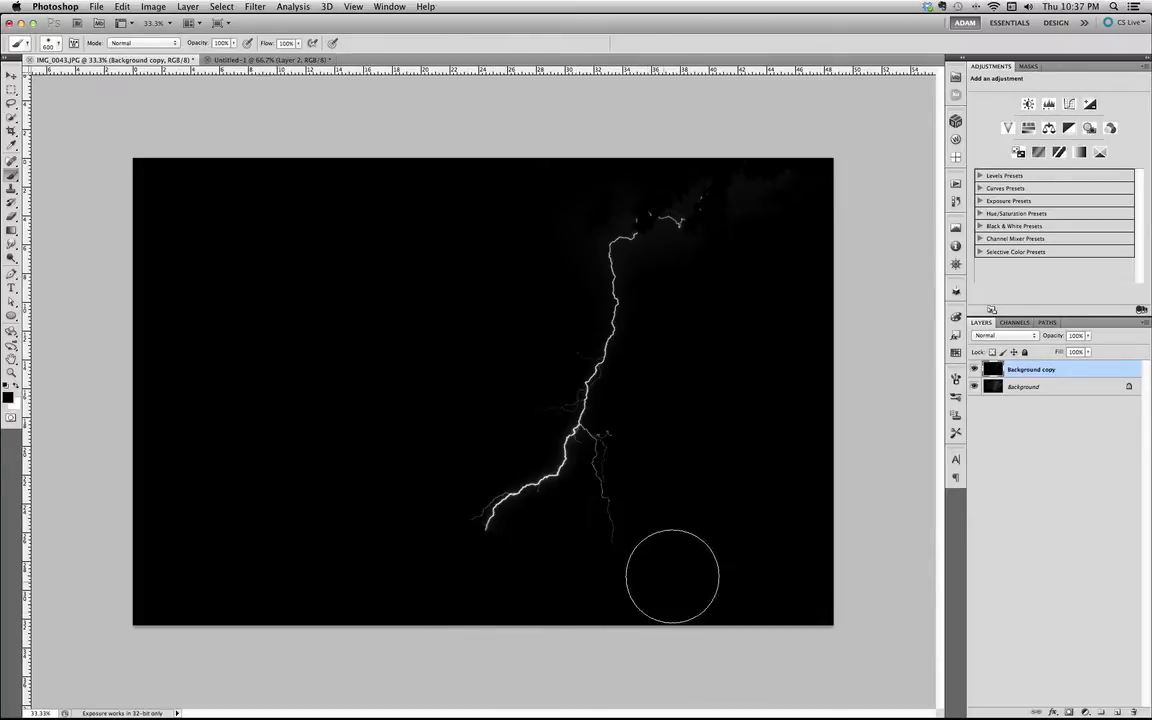
drag(721, 204, 638, 173)
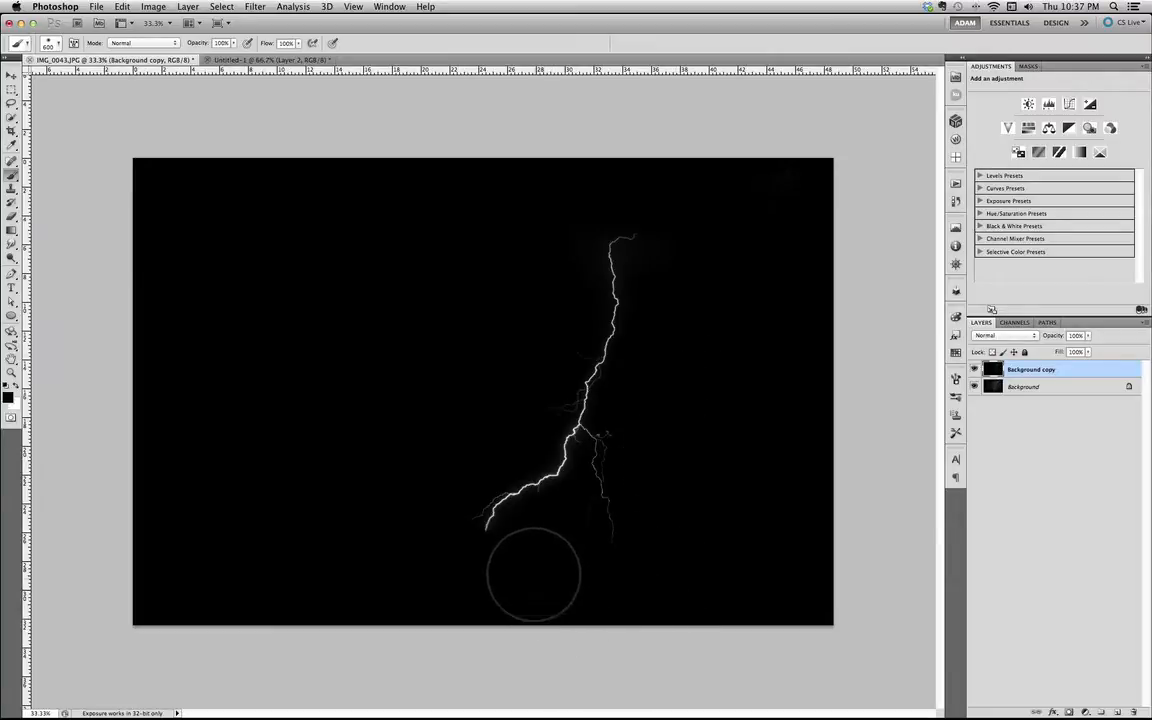
Crop the image to a 2500 px by 2500 px square around the lightning bolt.
click(11, 131)
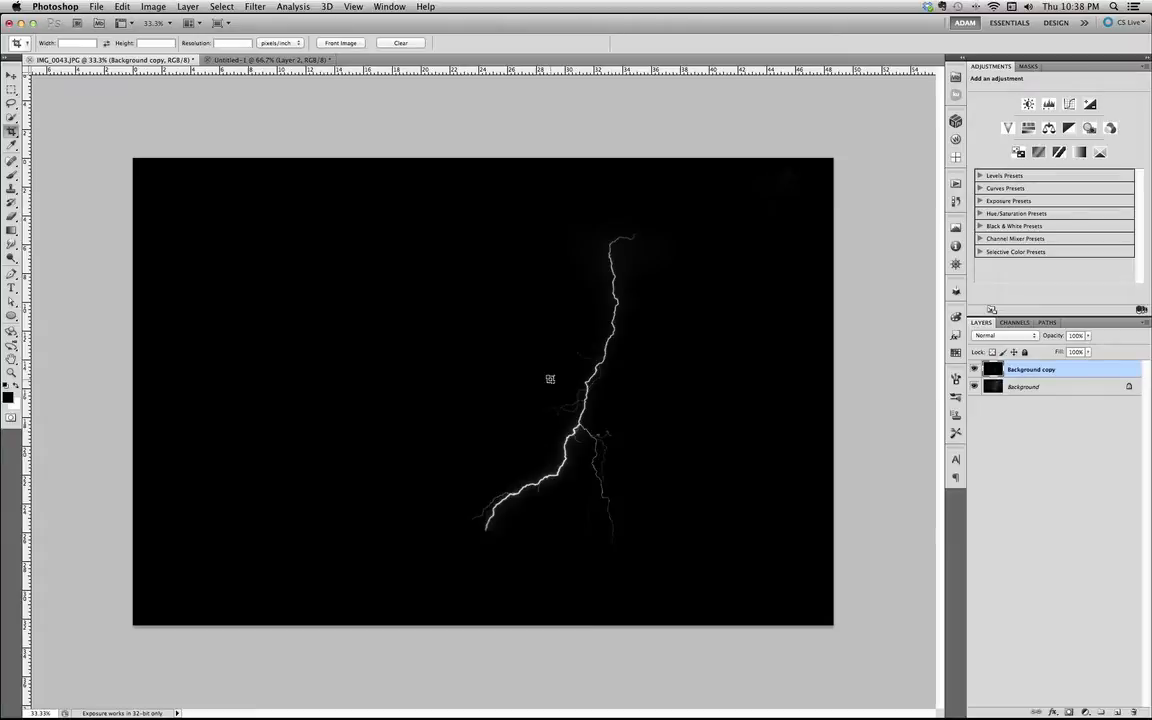
click(68, 43)
click(153, 45)
drag(688, 220, 363, 550)
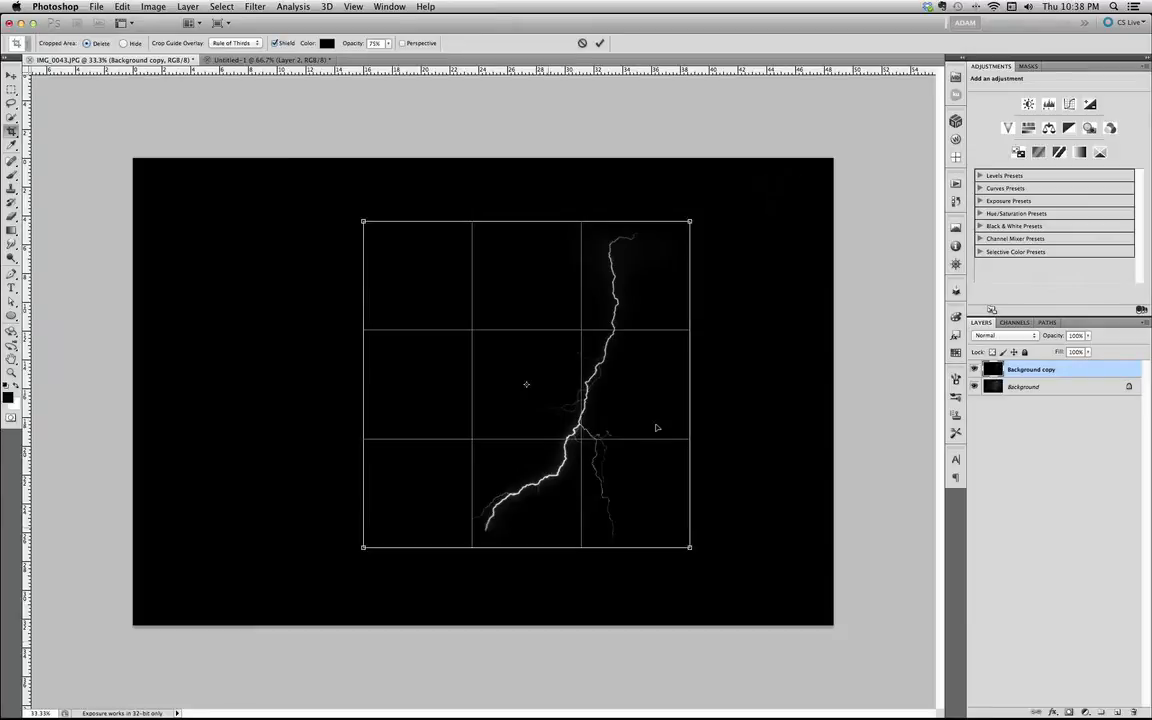
drag(656, 428, 704, 426)
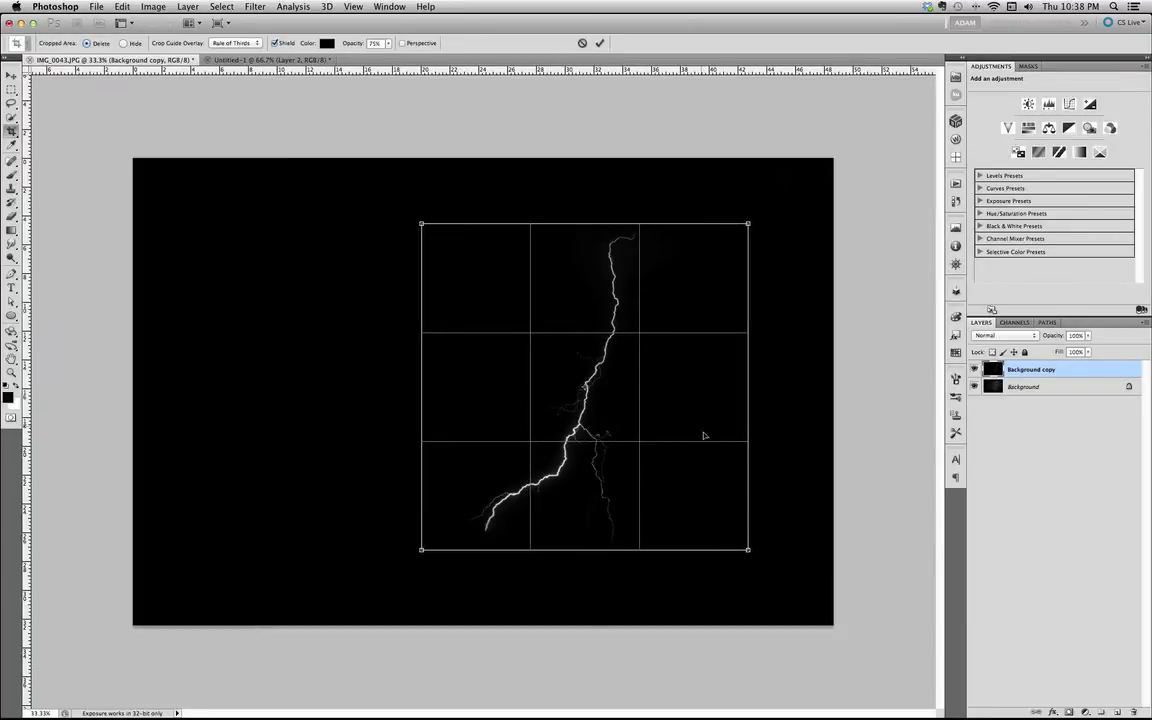
key(Escape)
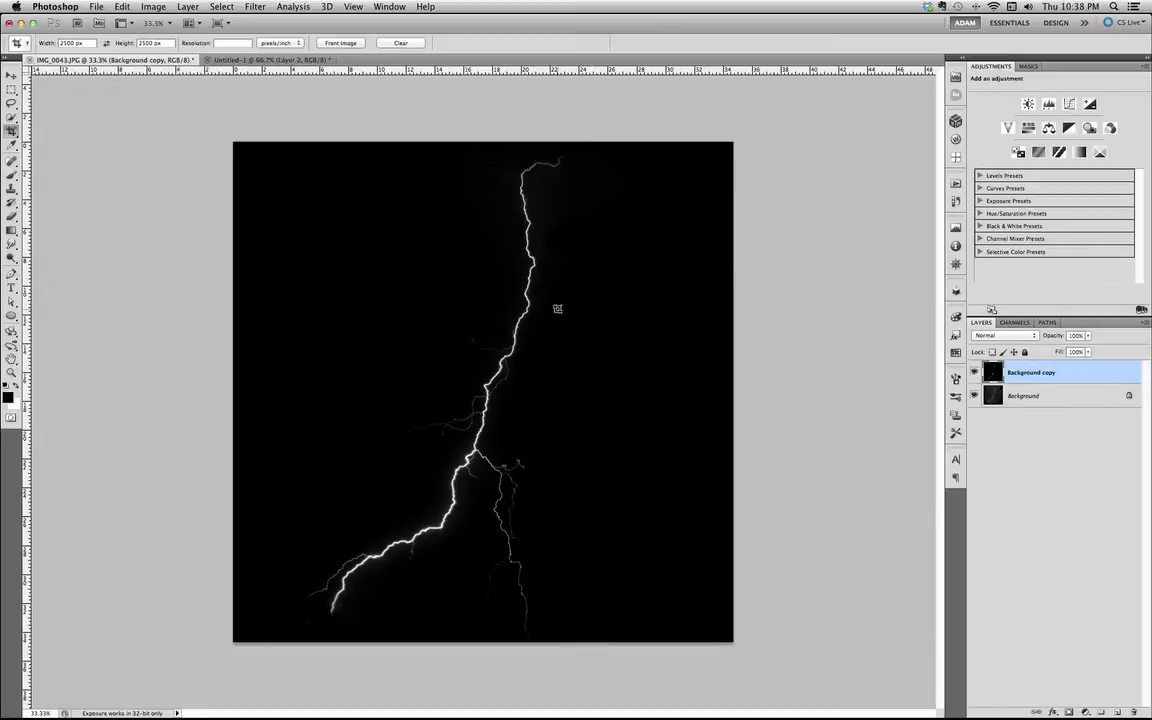
Invert the duplicate layer to turn the lightning bolt black on a white background.
click(13, 80)
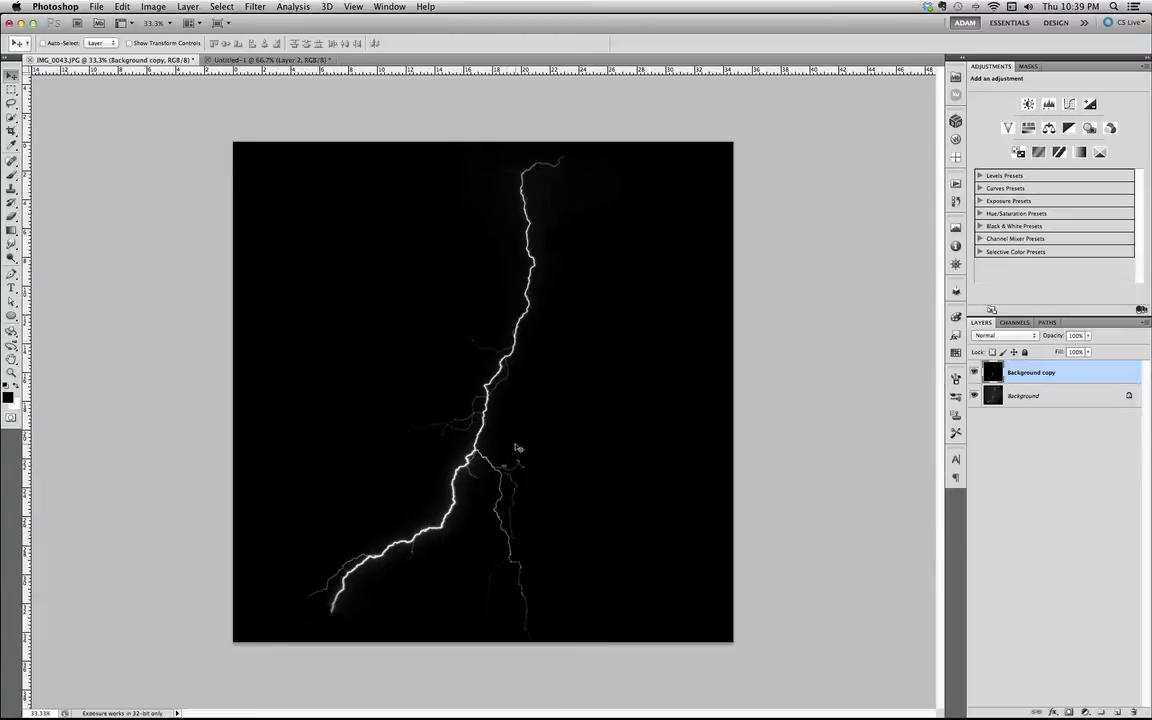
click(187, 10)
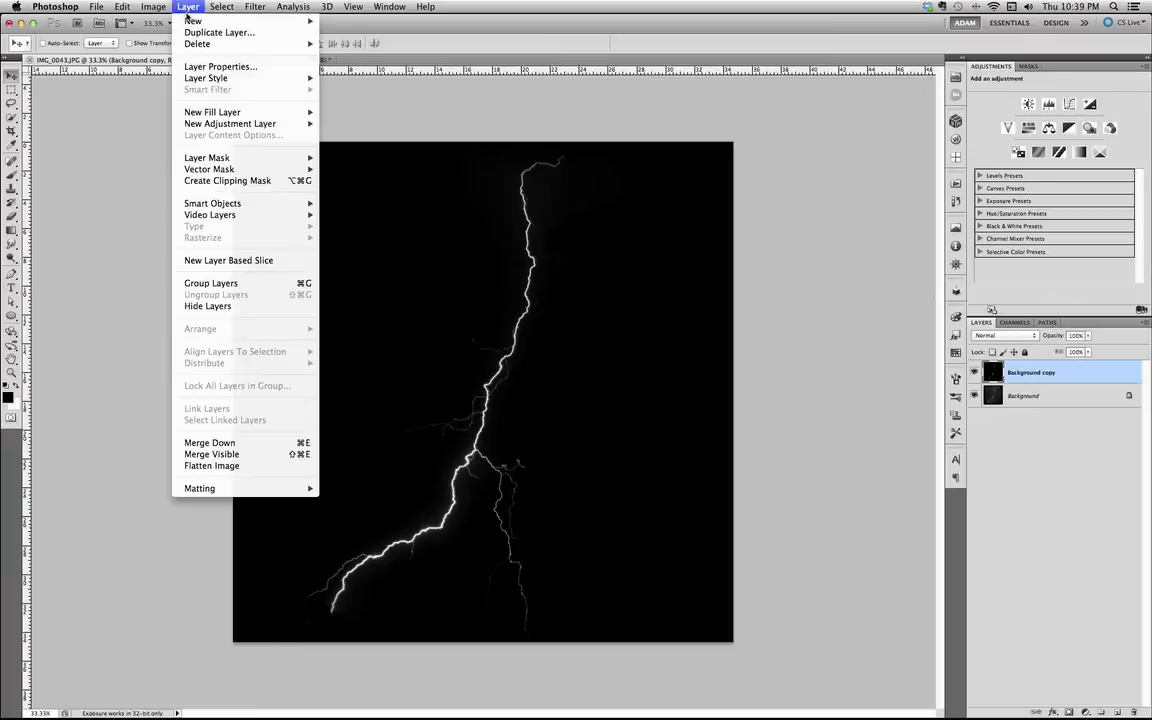
mouse_move(153, 8)
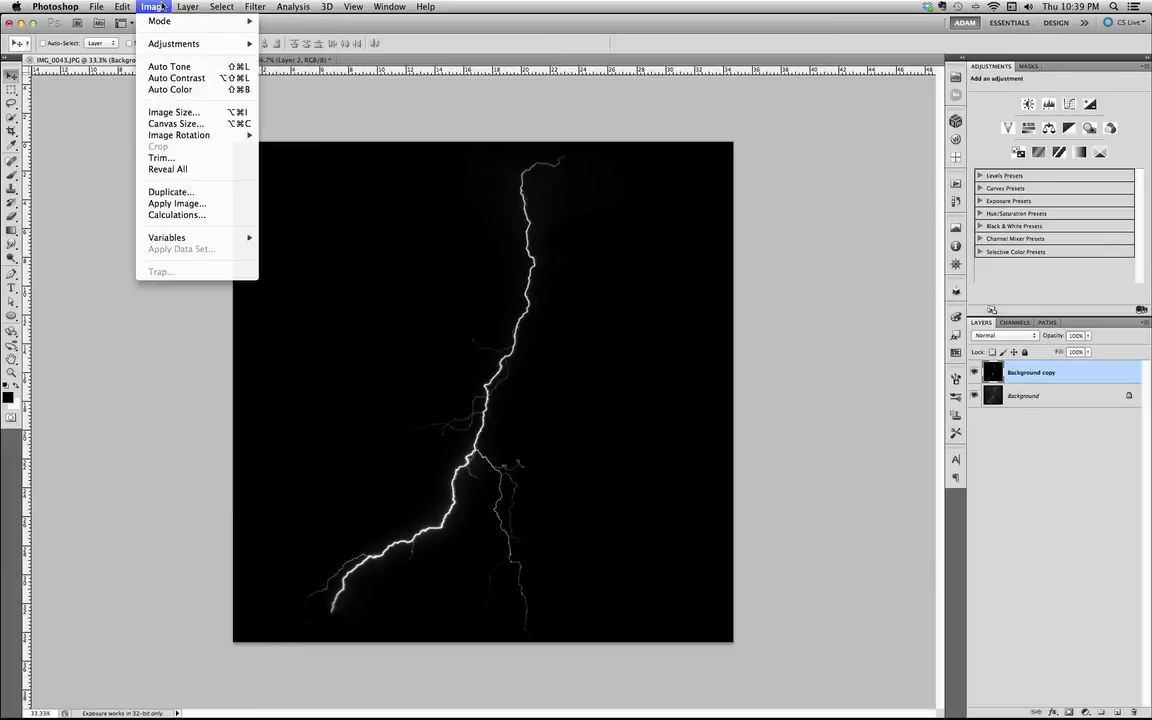
mouse_move(170, 45)
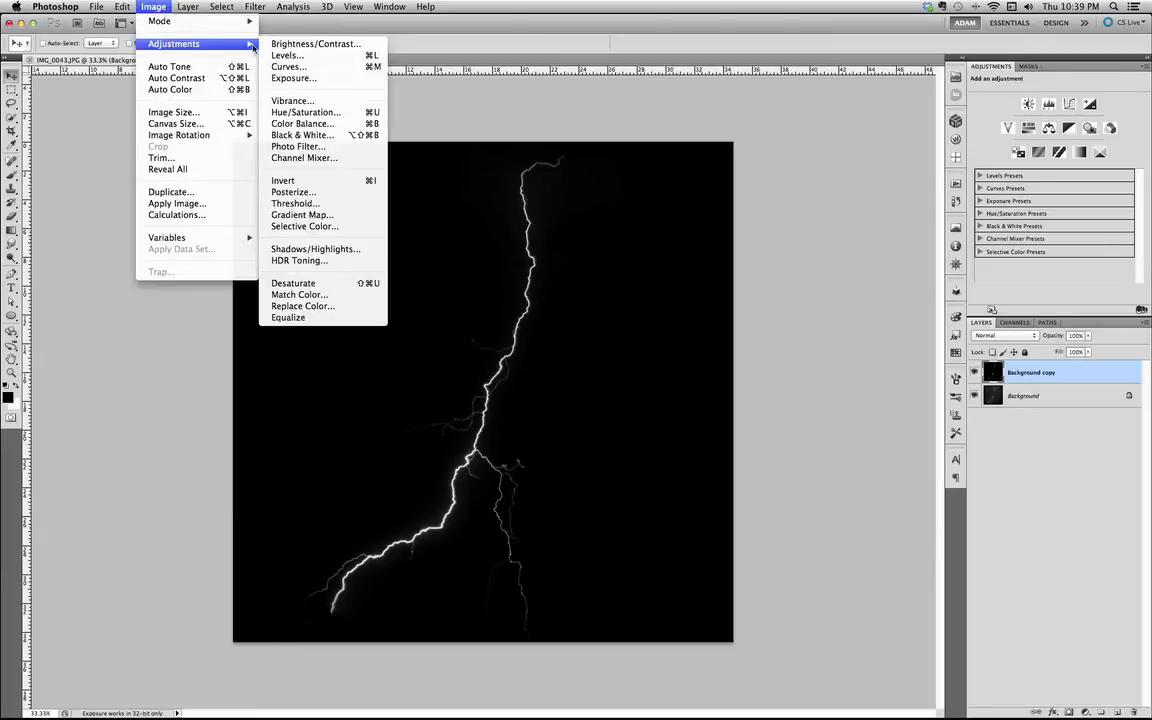
click(325, 182)
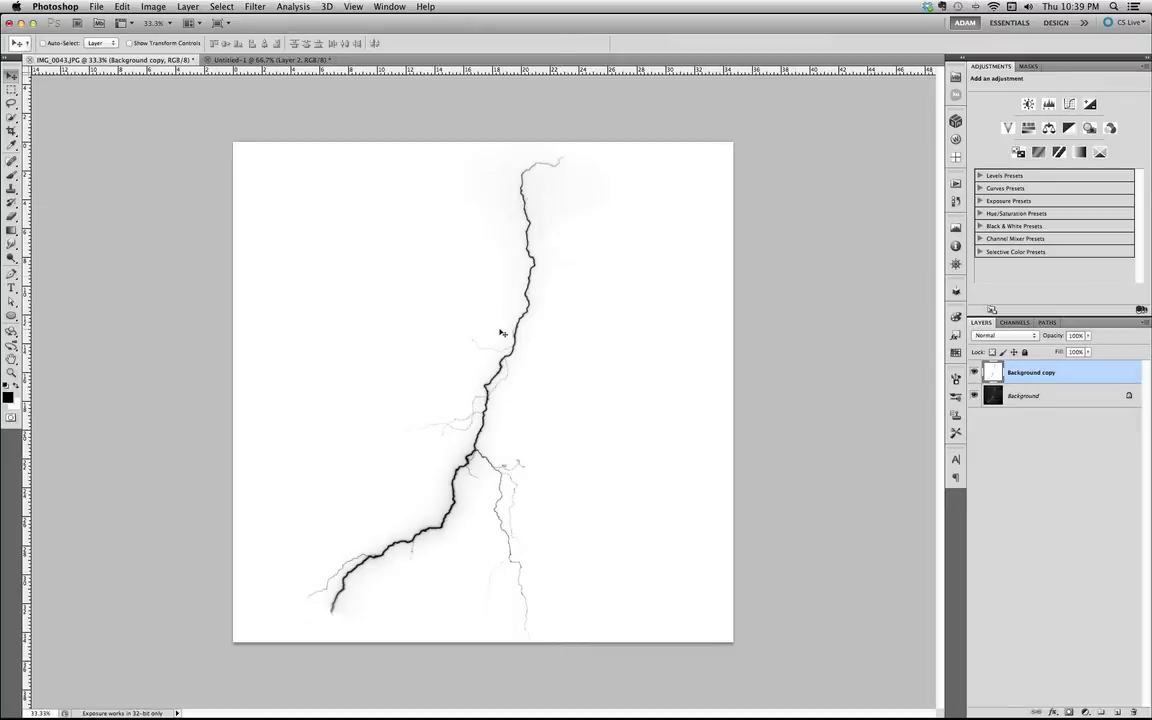
Define a brush preset from the inverted lightning bolt and name it "Lightning".
click(121, 7)
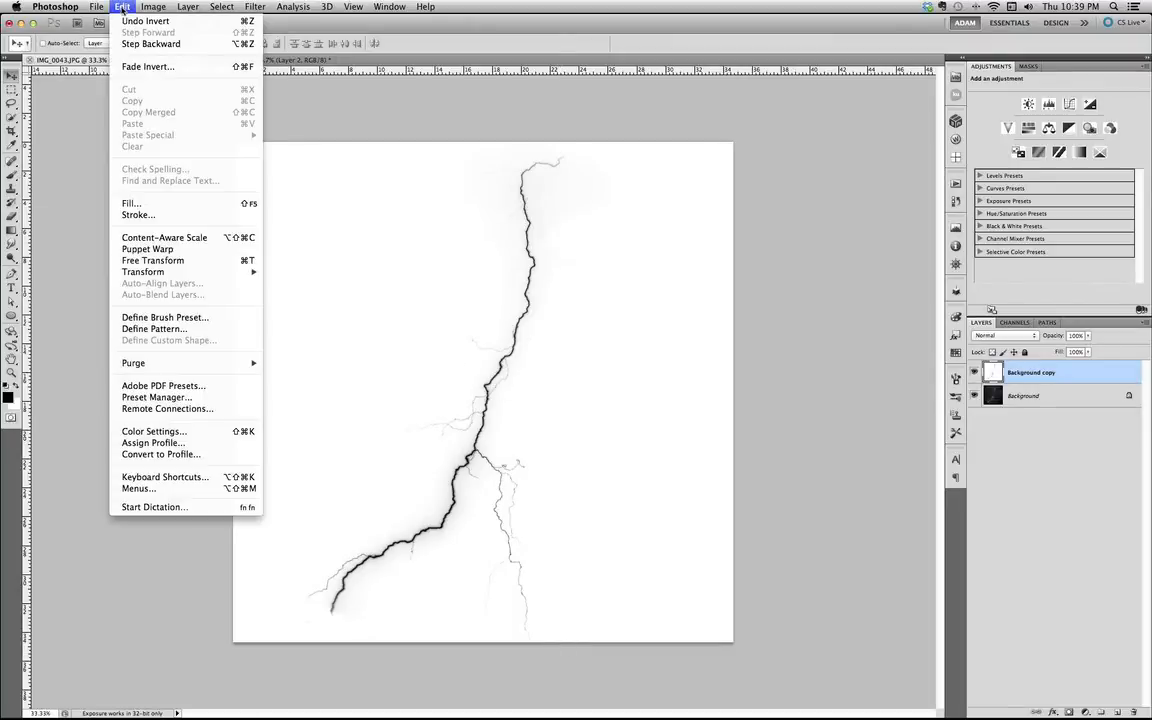
click(219, 318)
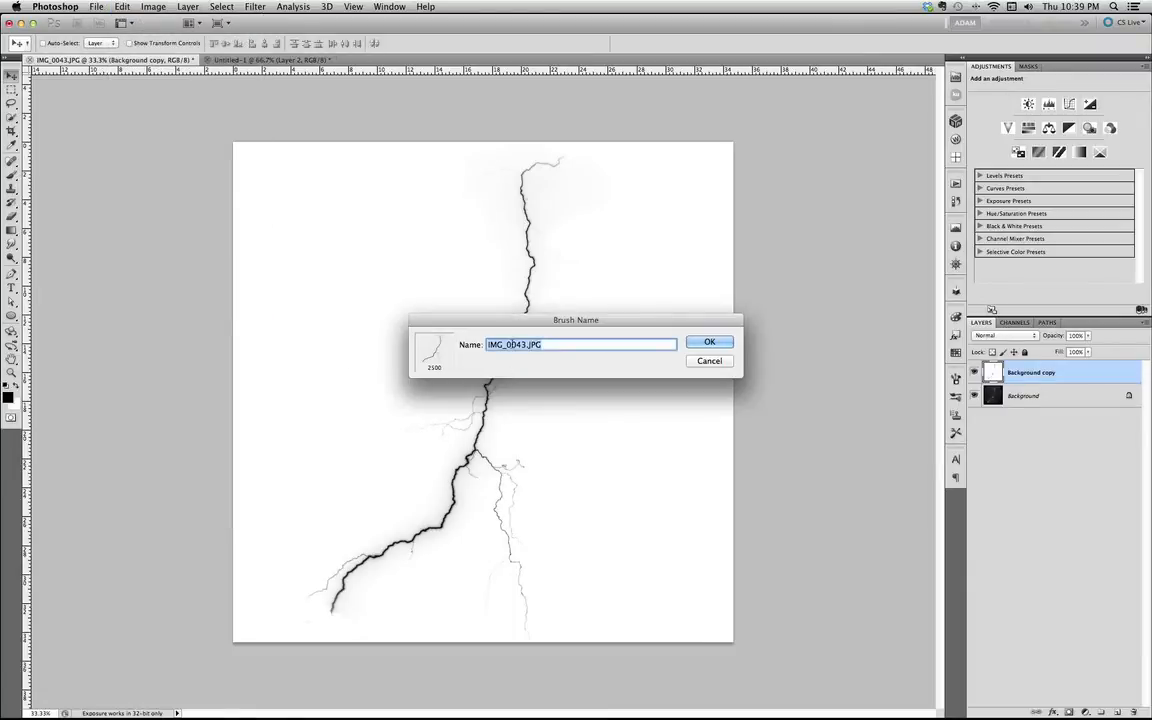
drag(522, 319, 477, 311)
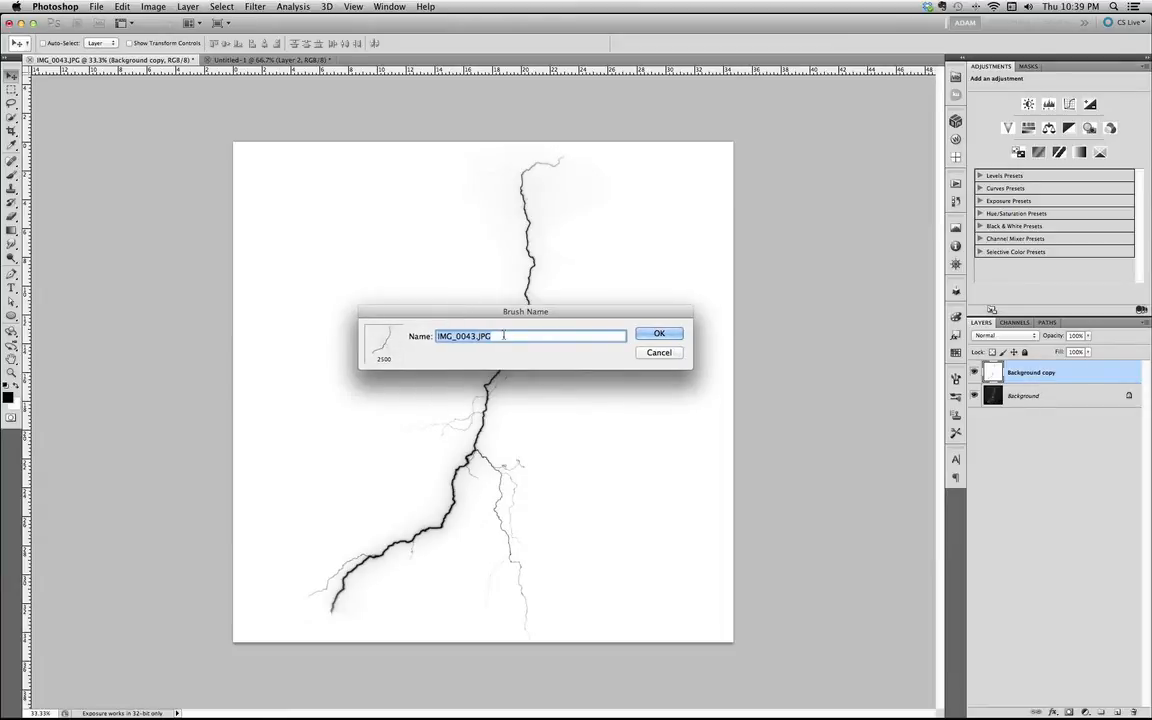
key(BackSpace)
text(Lightning)
click(656, 334)
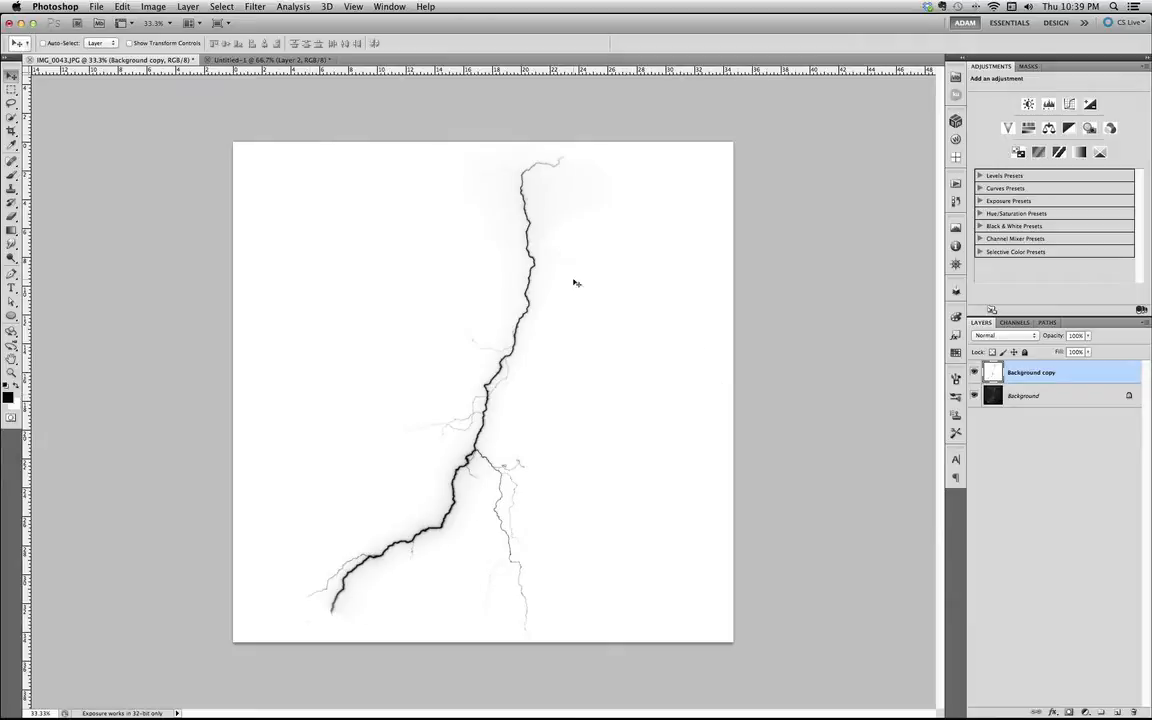
Switch to the Untitled-1 document and collapse the effects lists of Shape 1 and Layer 1.
click(248, 61)
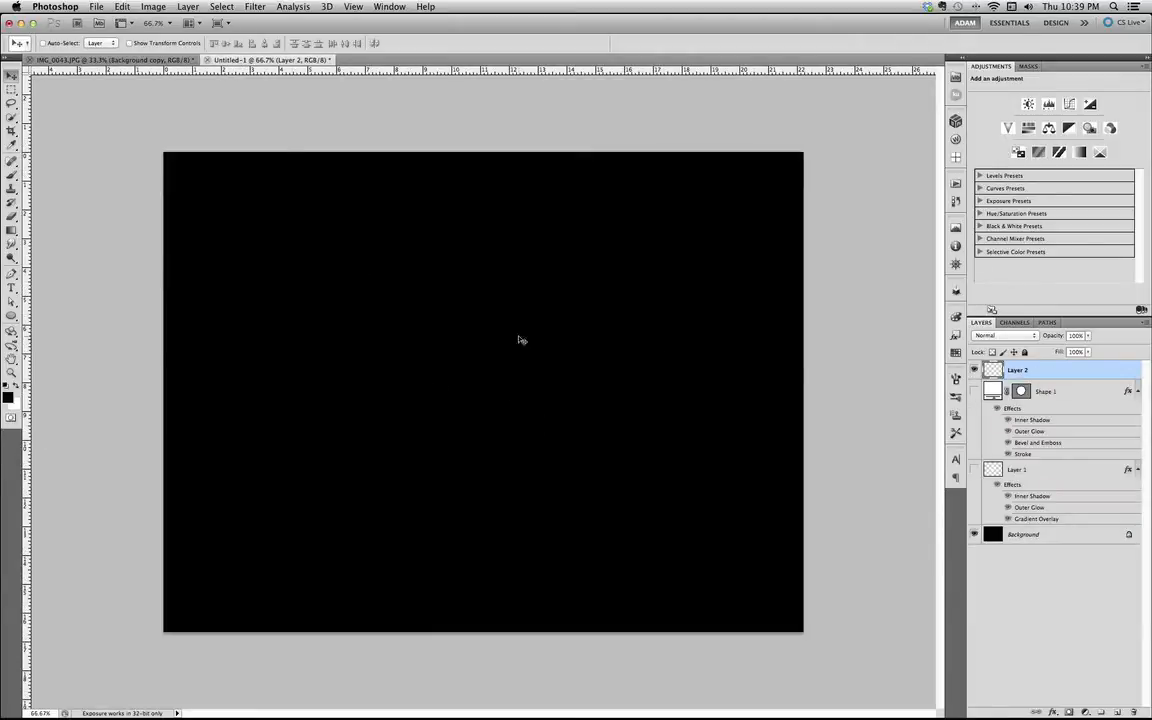
click(1137, 391)
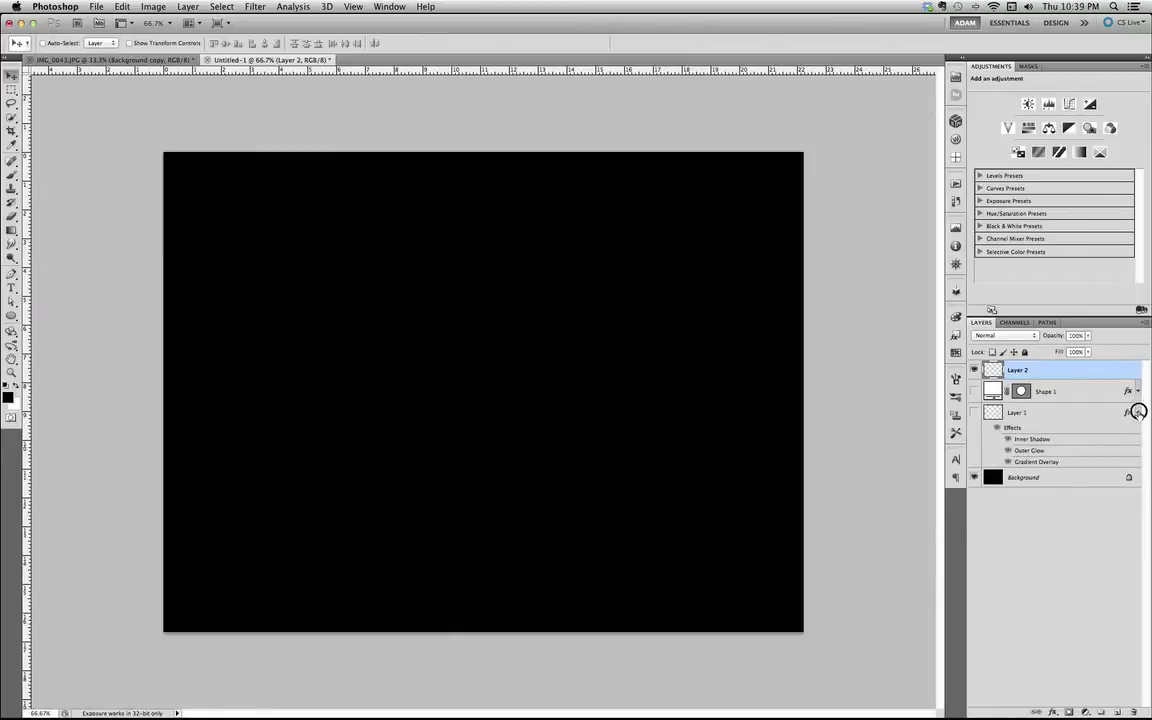
click(1137, 412)
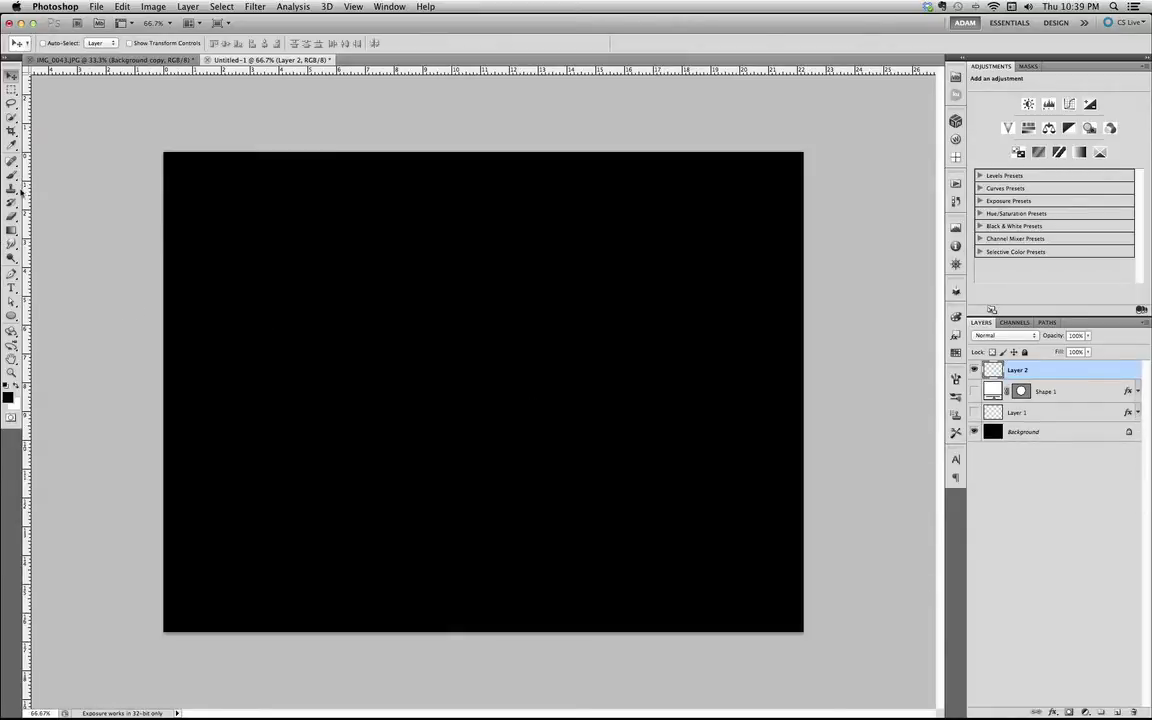
Choose the Brush tool with white as the foreground color and pick the 2500 px lightning brush preset.
click(12, 174)
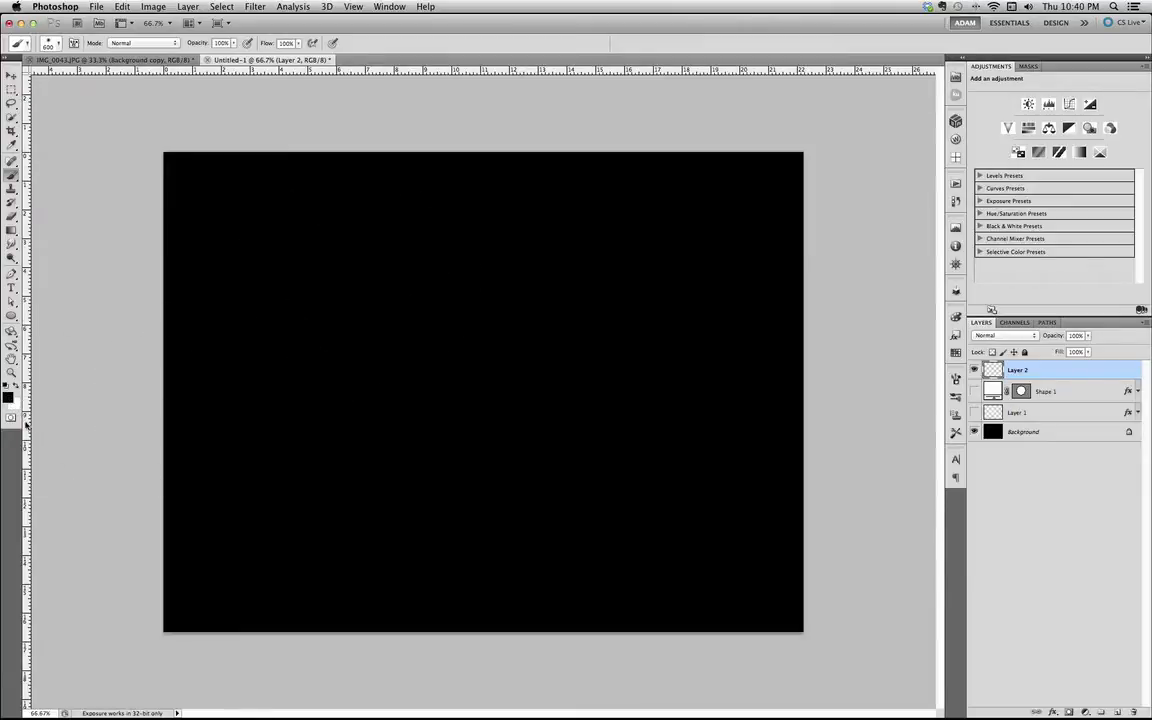
key(x)
click(59, 45)
scroll(178, 200, down, 2)
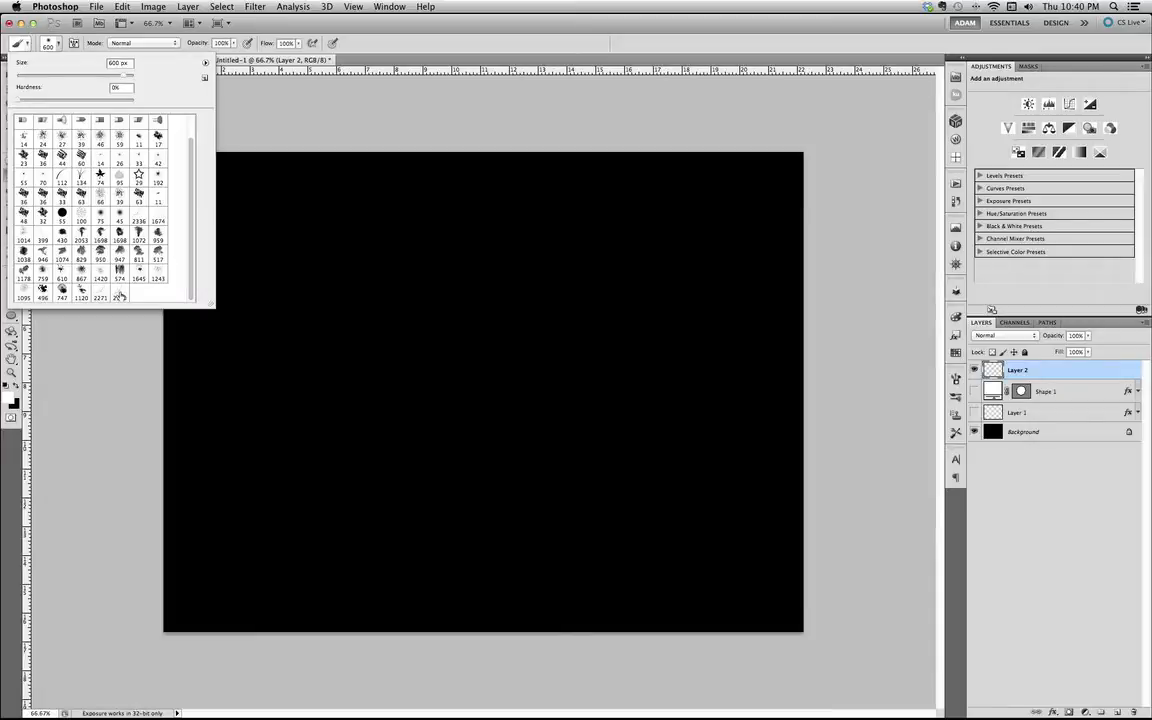
click(118, 296)
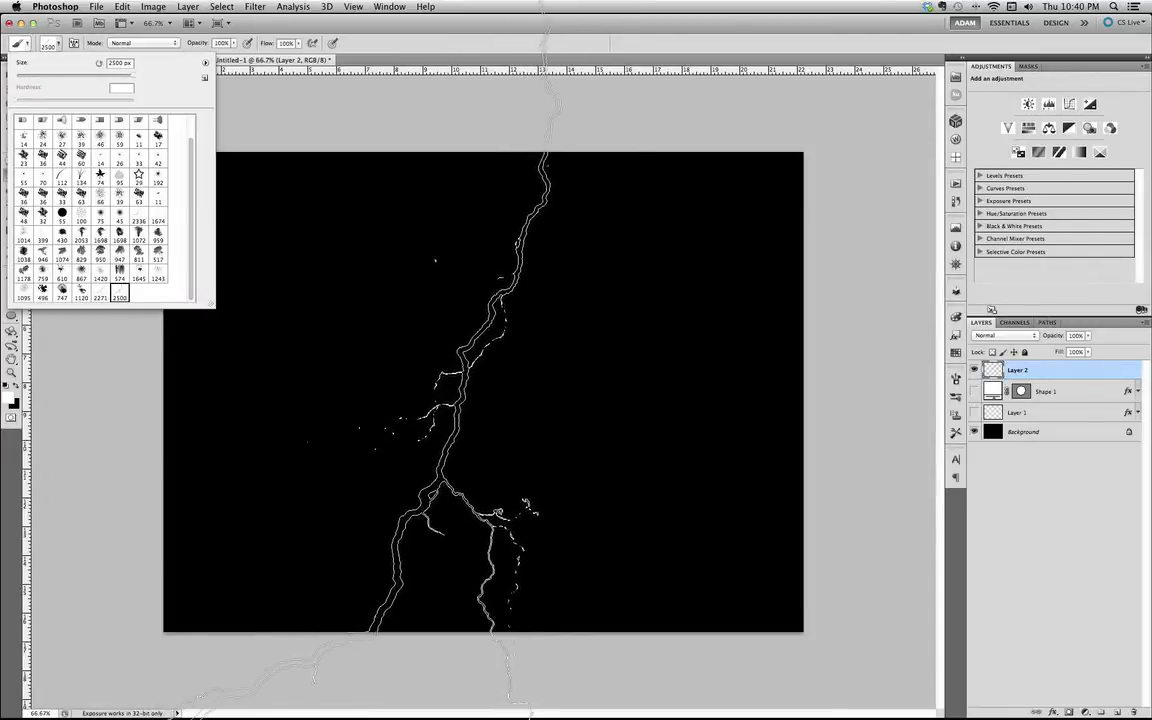
Test the lightning brush on Layer 2 with single stamps at 2500 px and 837 px plus a horizontal stroke.
click(480, 400)
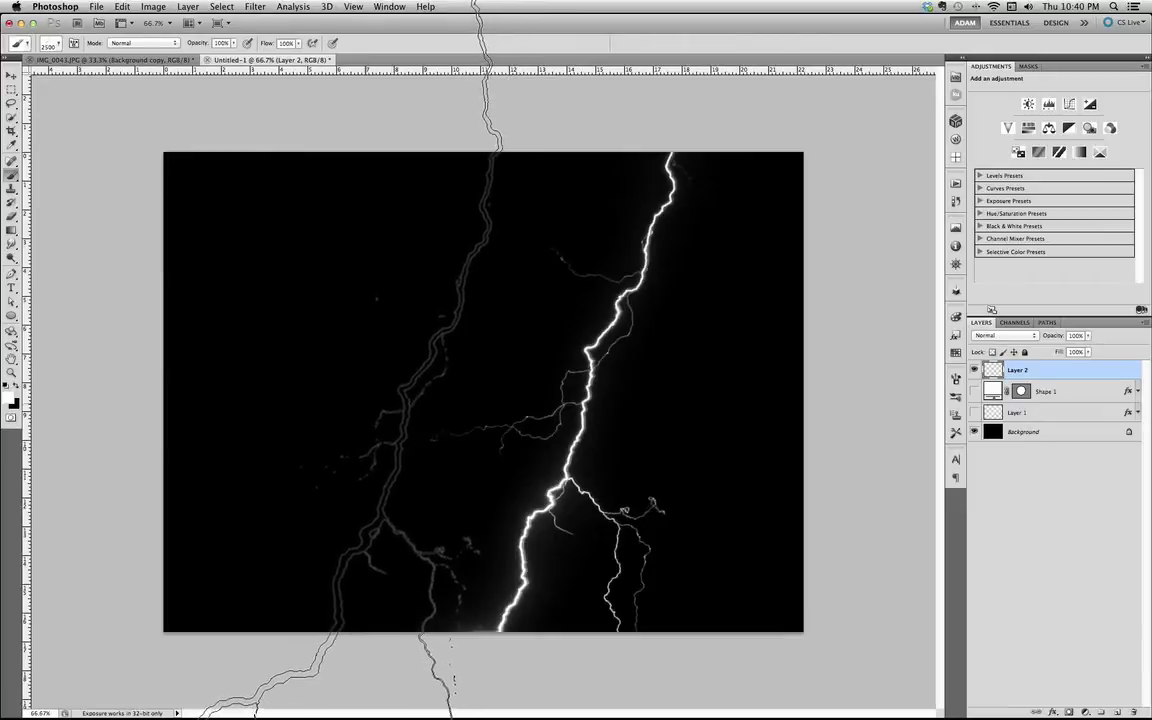
click(360, 400)
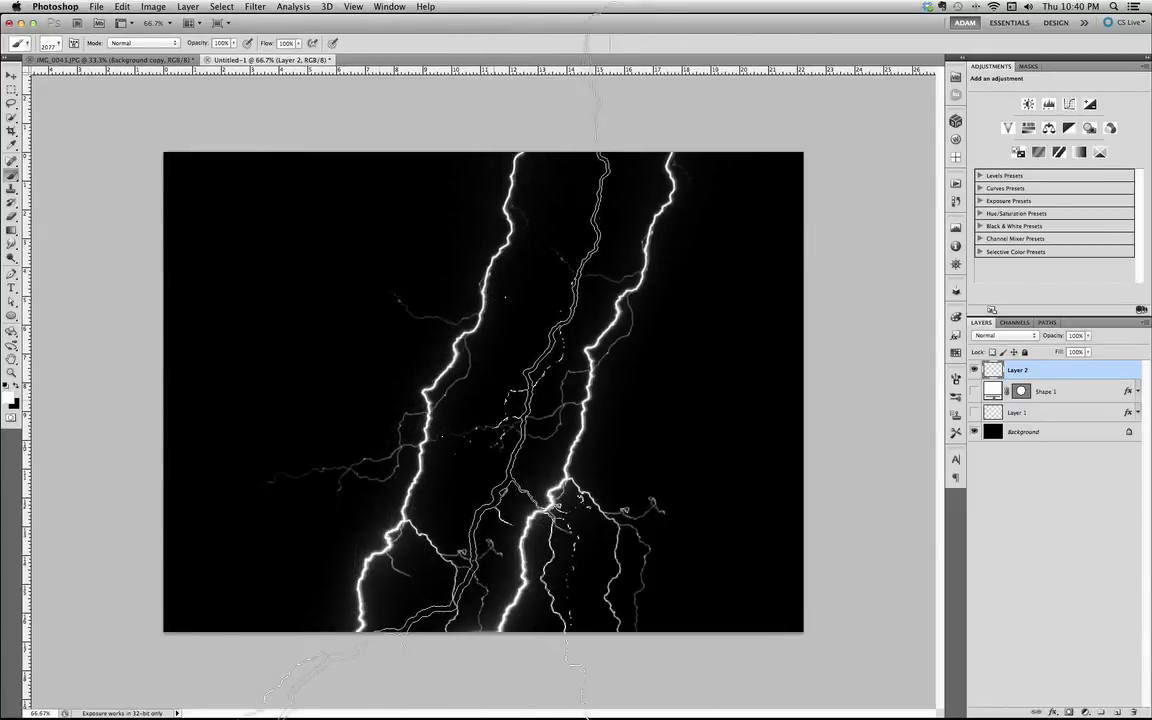
drag(497, 373, 251, 390)
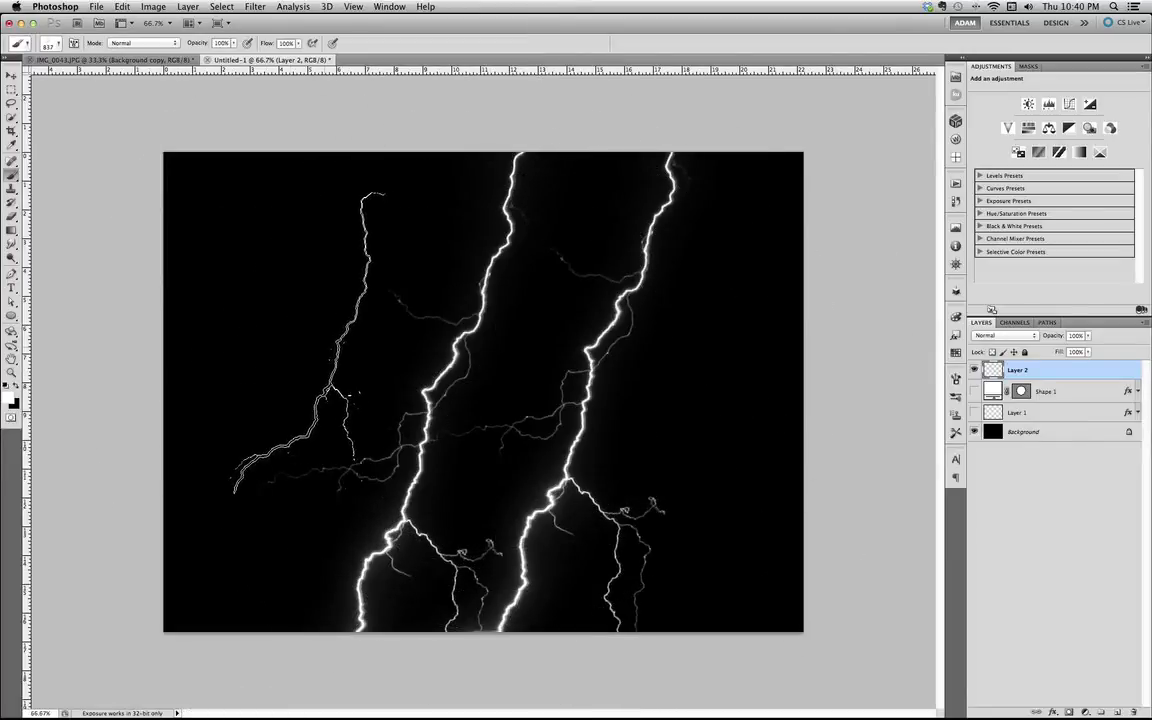
click(281, 339)
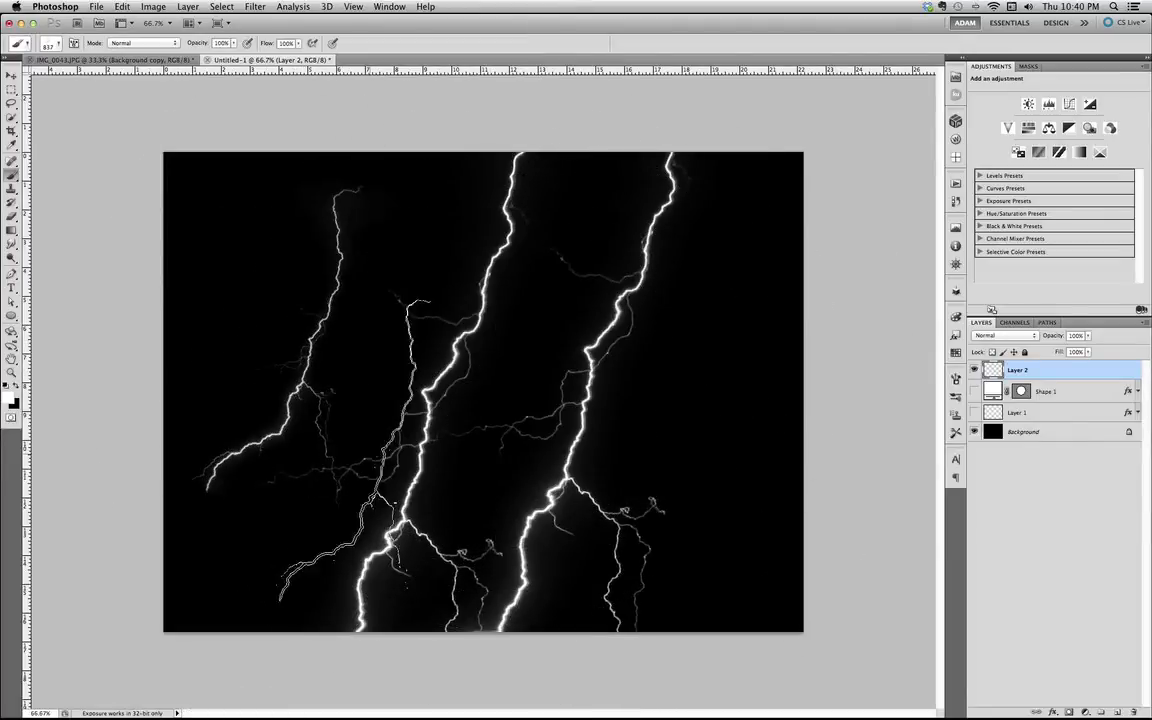
click(675, 365)
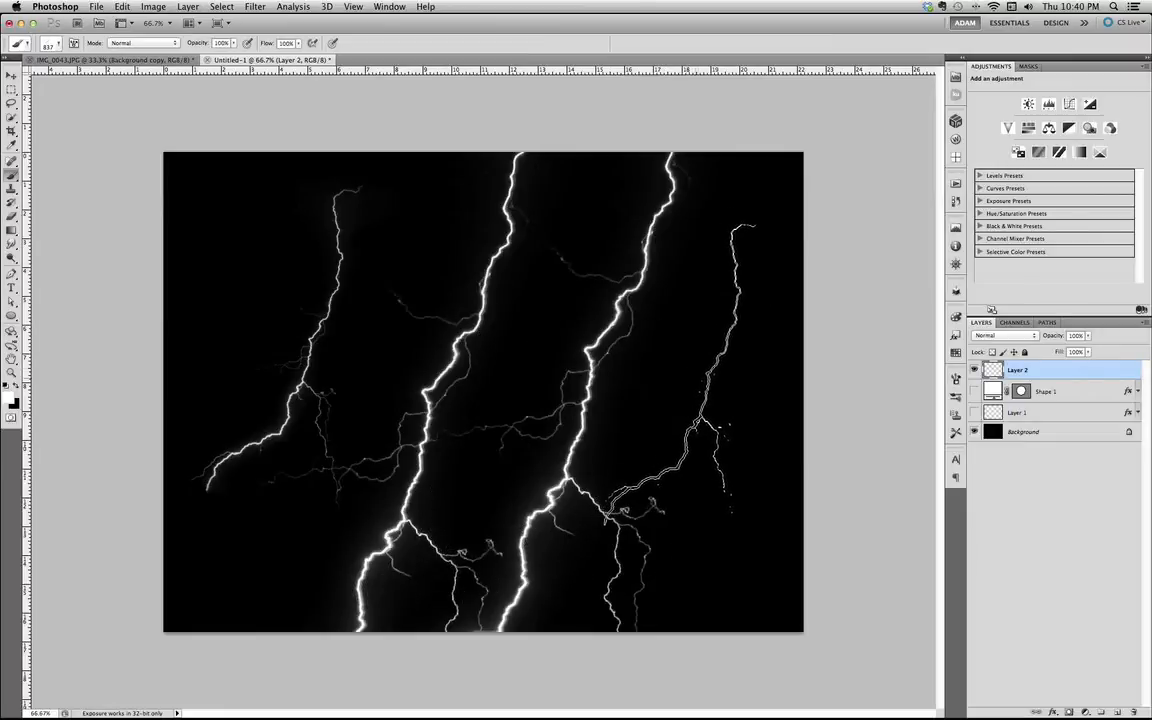
drag(335, 398, 560, 398)
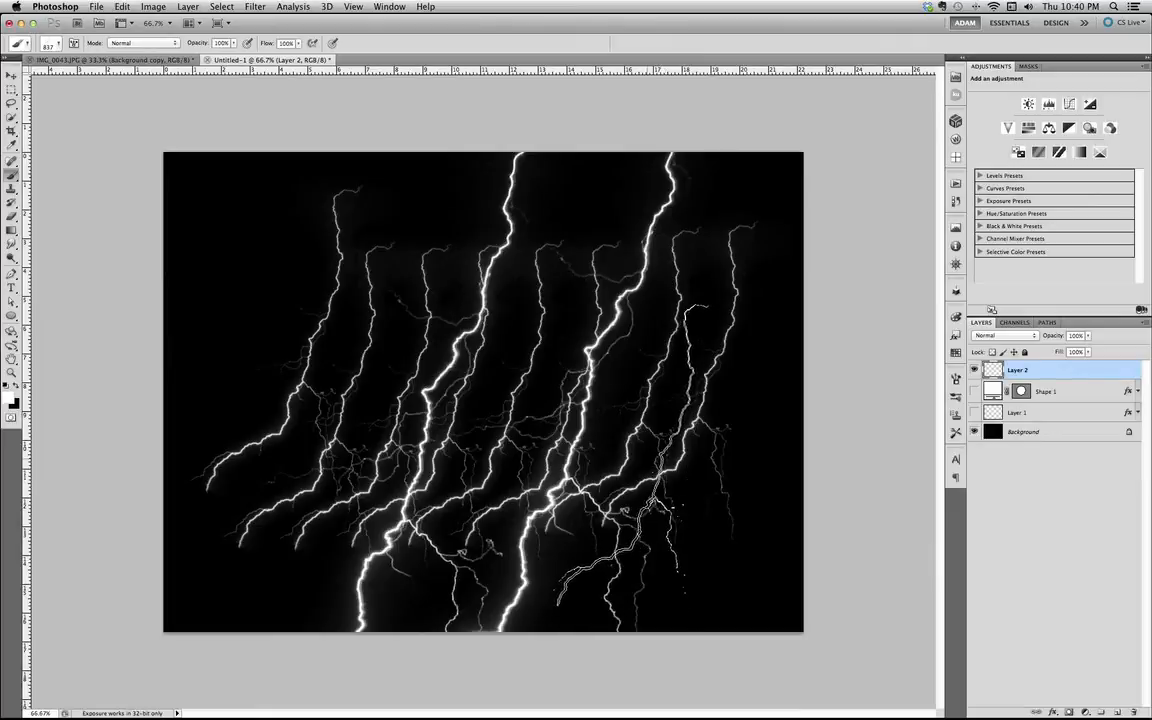
Delete the painted Layer 2 and add a new empty layer above the others.
mouse_move(1033, 371)
mouse_down()
mouse_move(1131, 617)
mouse_move(1133, 712)
mouse_up()
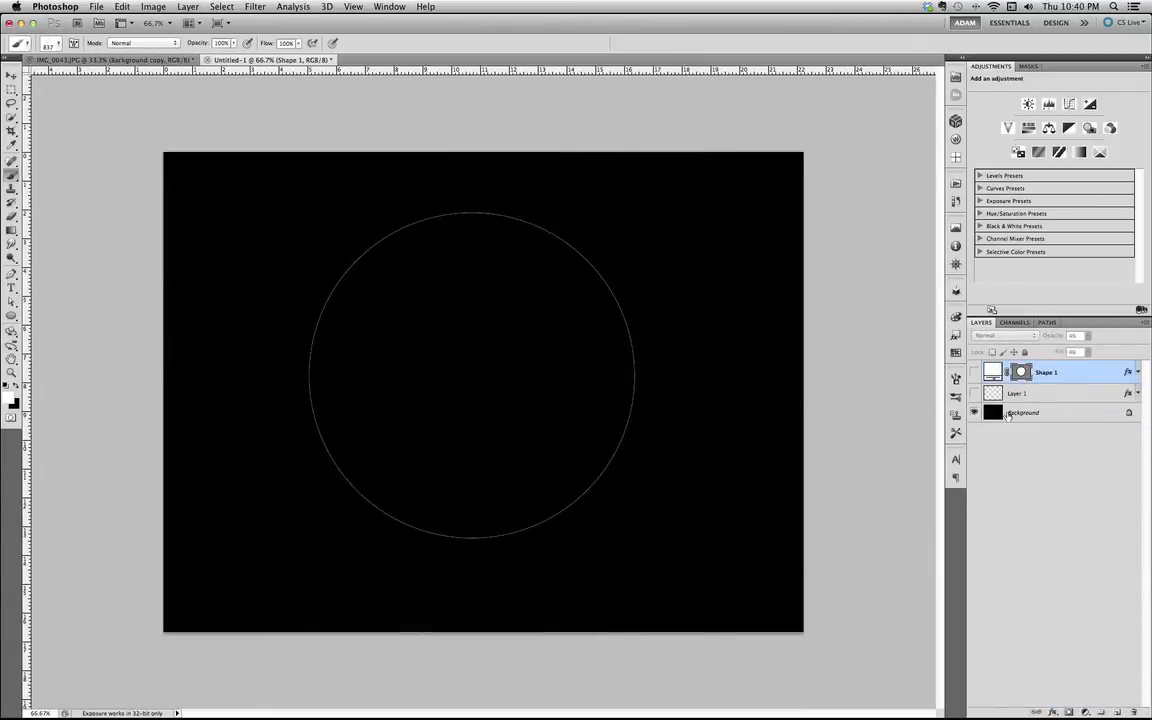
click(1069, 474)
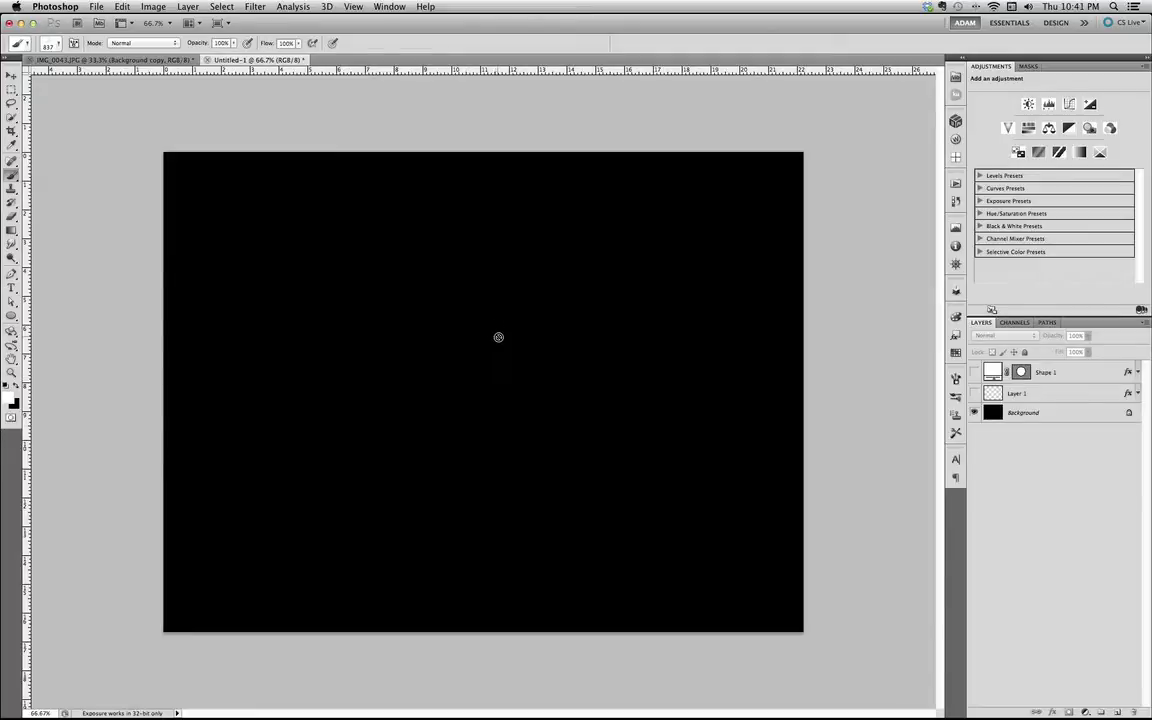
click(1117, 711)
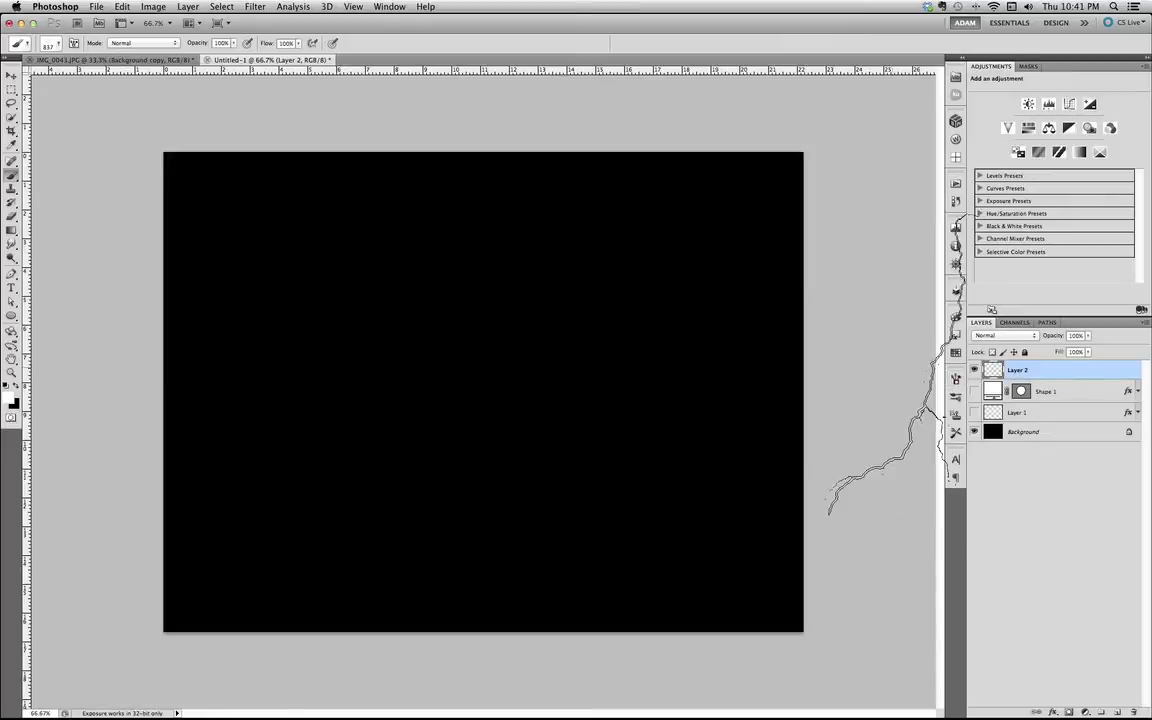
Set the brush spacing to 100% and enable Shape Dynamics with 50% size jitter and 100% angle jitter.
click(955, 380)
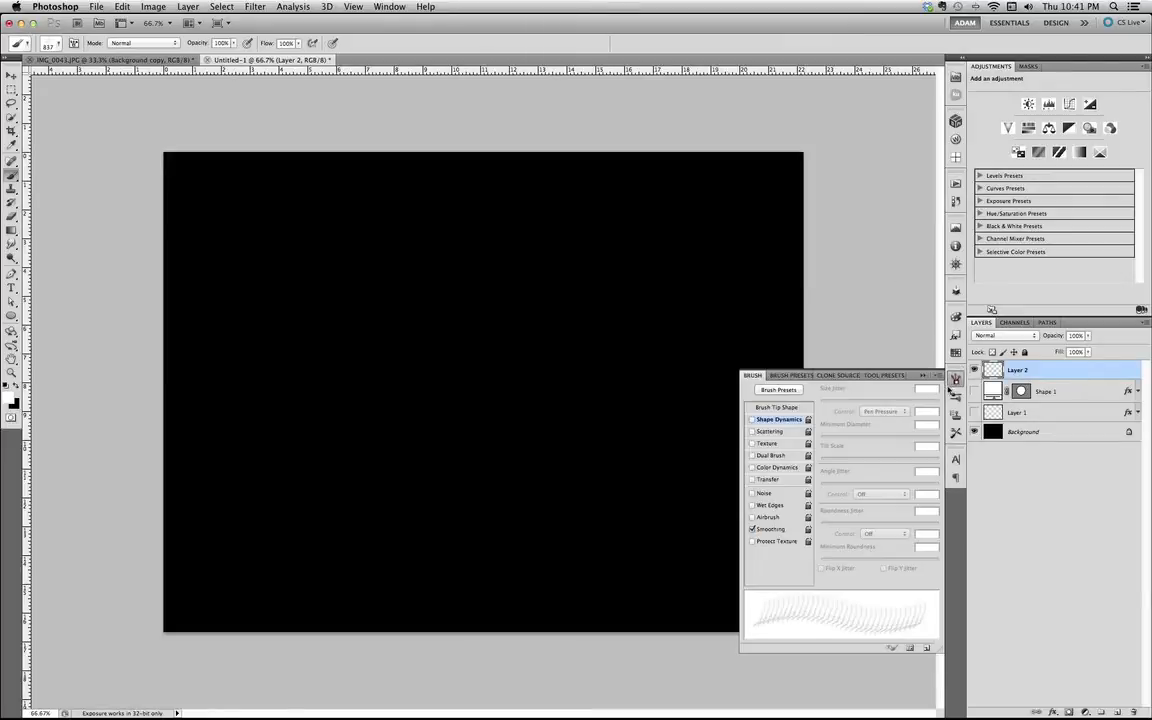
click(778, 407)
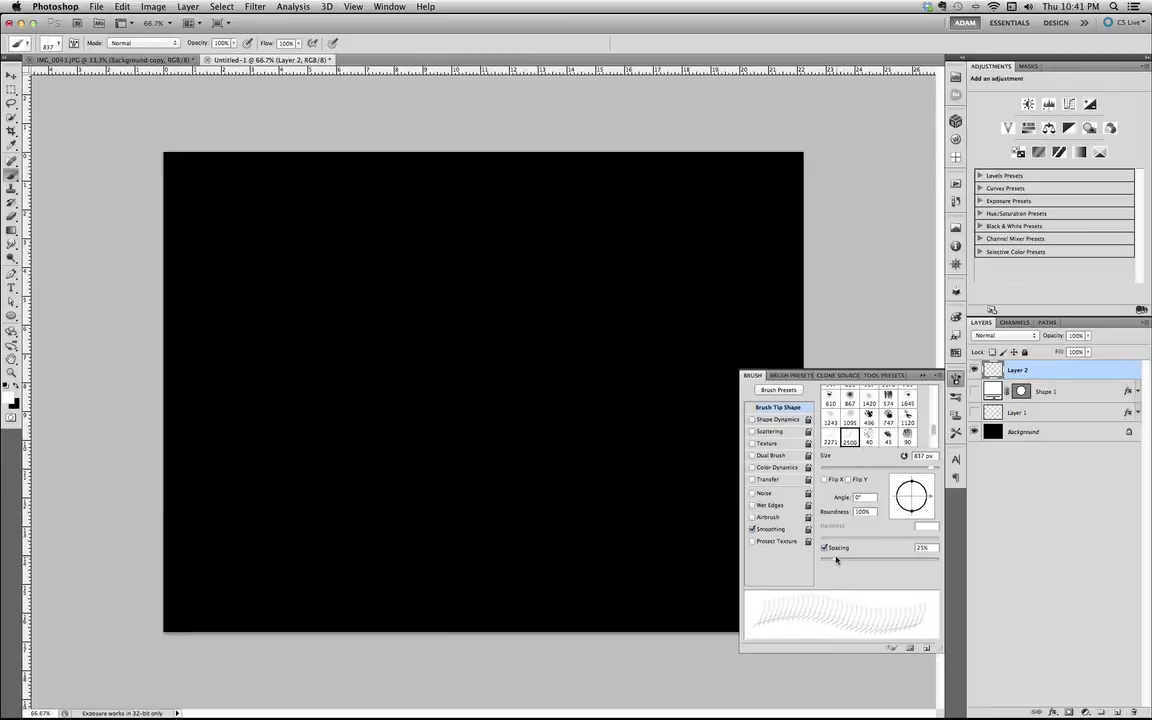
drag(843, 561, 879, 560)
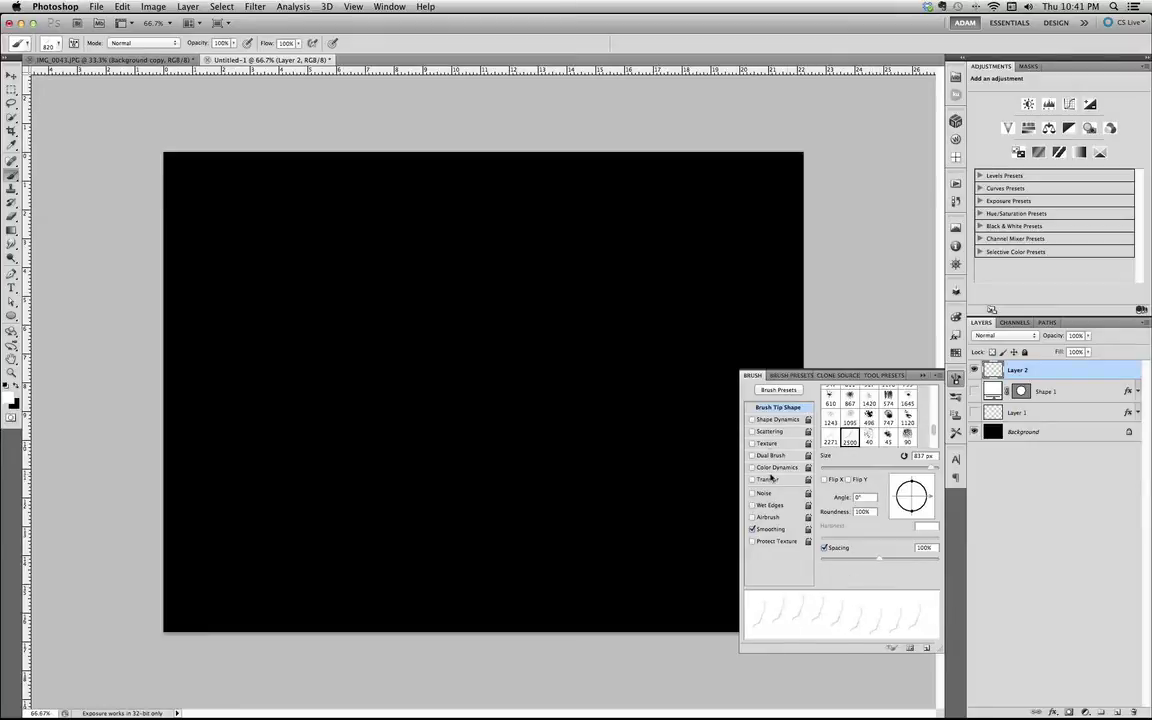
click(772, 420)
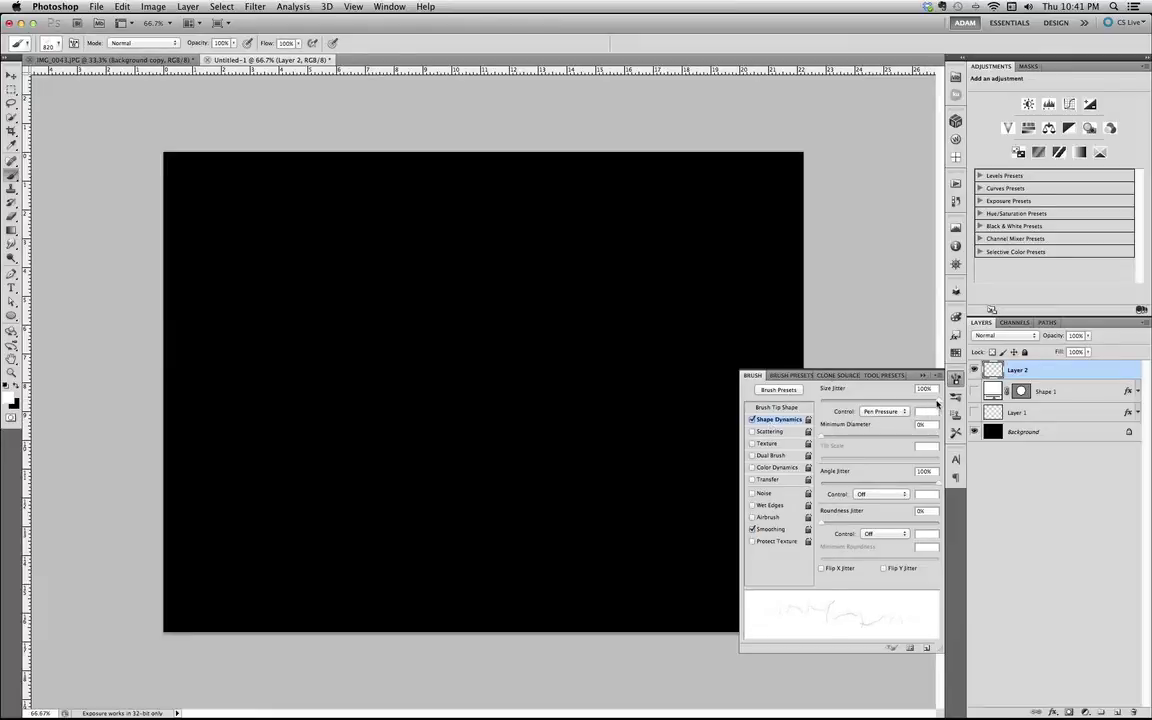
mouse_move(937, 401)
mouse_down()
mouse_move(950, 400)
mouse_move(802, 400)
mouse_move(879, 402)
mouse_up()
mouse_move(940, 487)
mouse_down()
mouse_move(808, 479)
mouse_move(944, 488)
mouse_up()
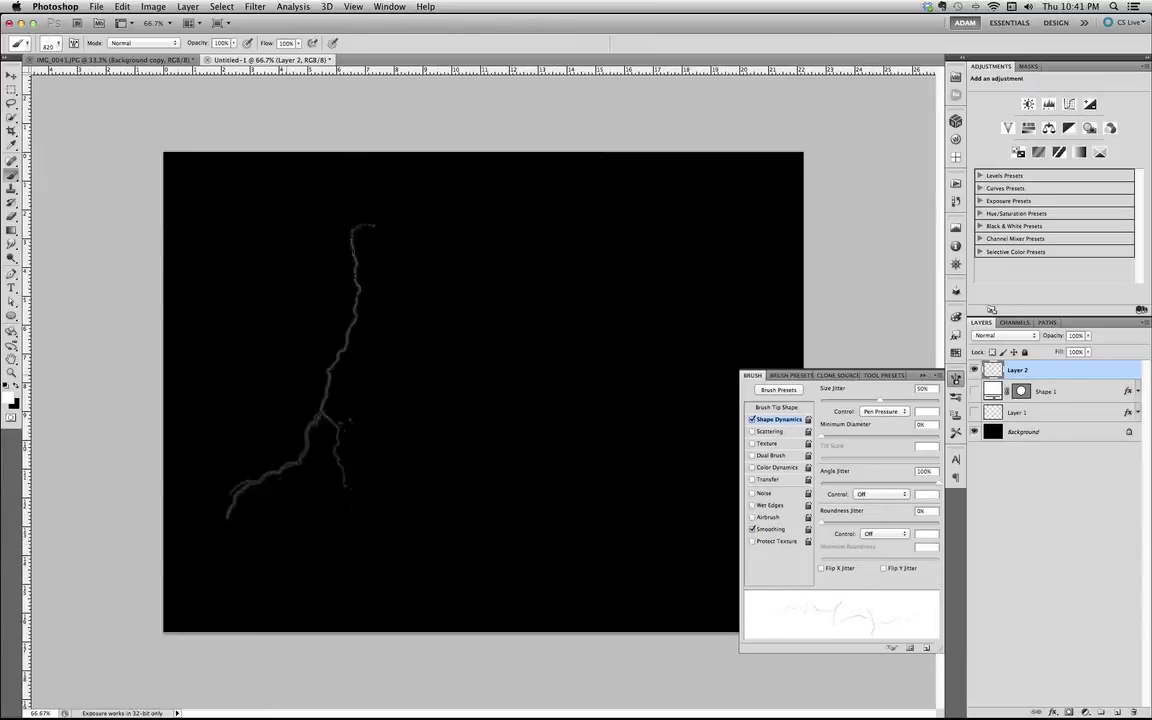
Stamp white lightning bolts at random angles across the middle of the canvas on Layer 2.
click(300, 365)
click(362, 352)
click(670, 368)
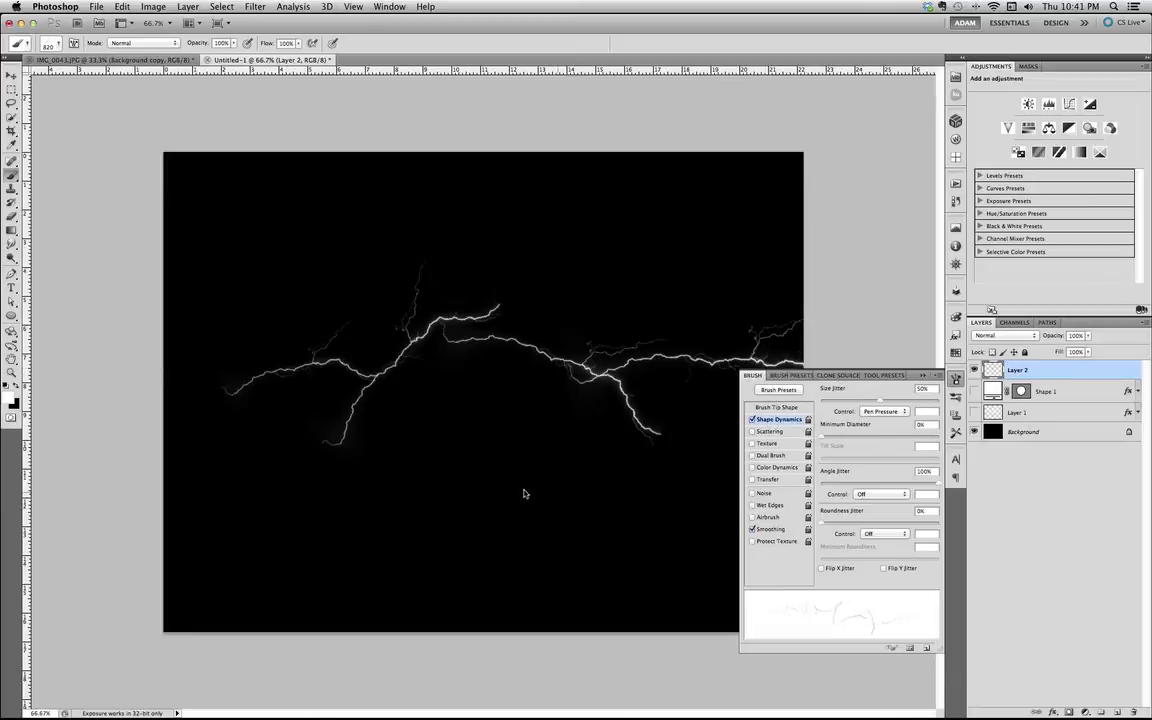
click(516, 350)
click(391, 366)
click(373, 458)
click(566, 420)
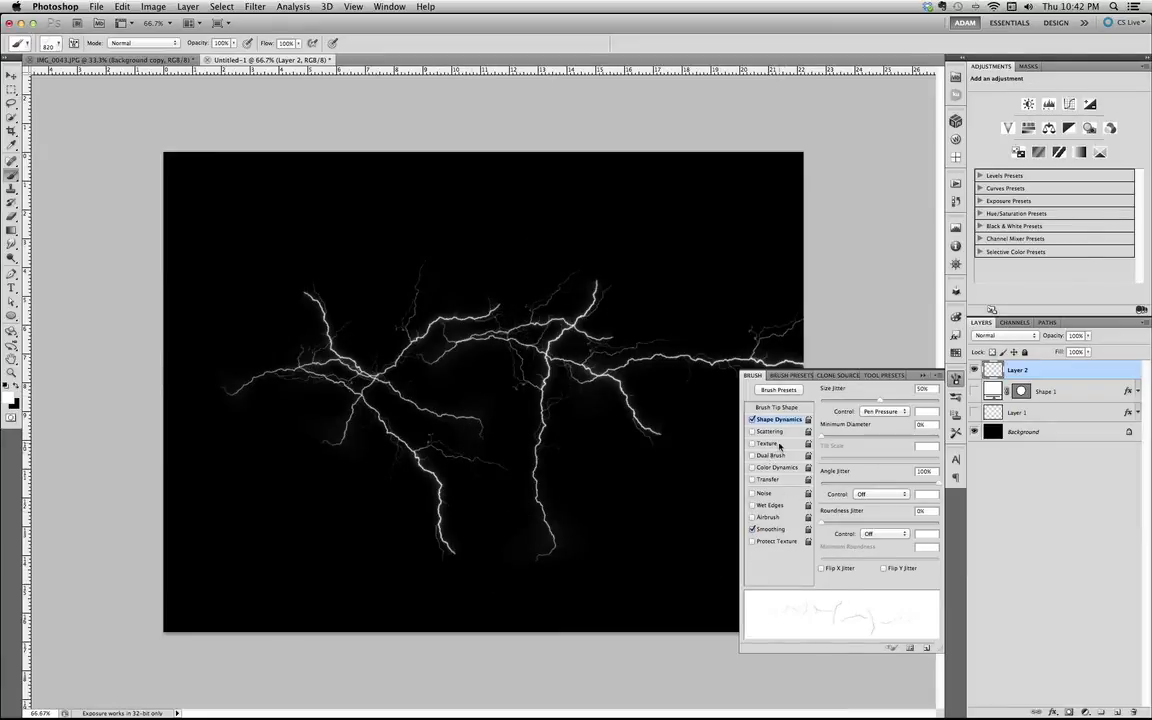
Enable Color Dynamics with 100% foreground/background jitter and paint more bolts across the canvas.
click(777, 467)
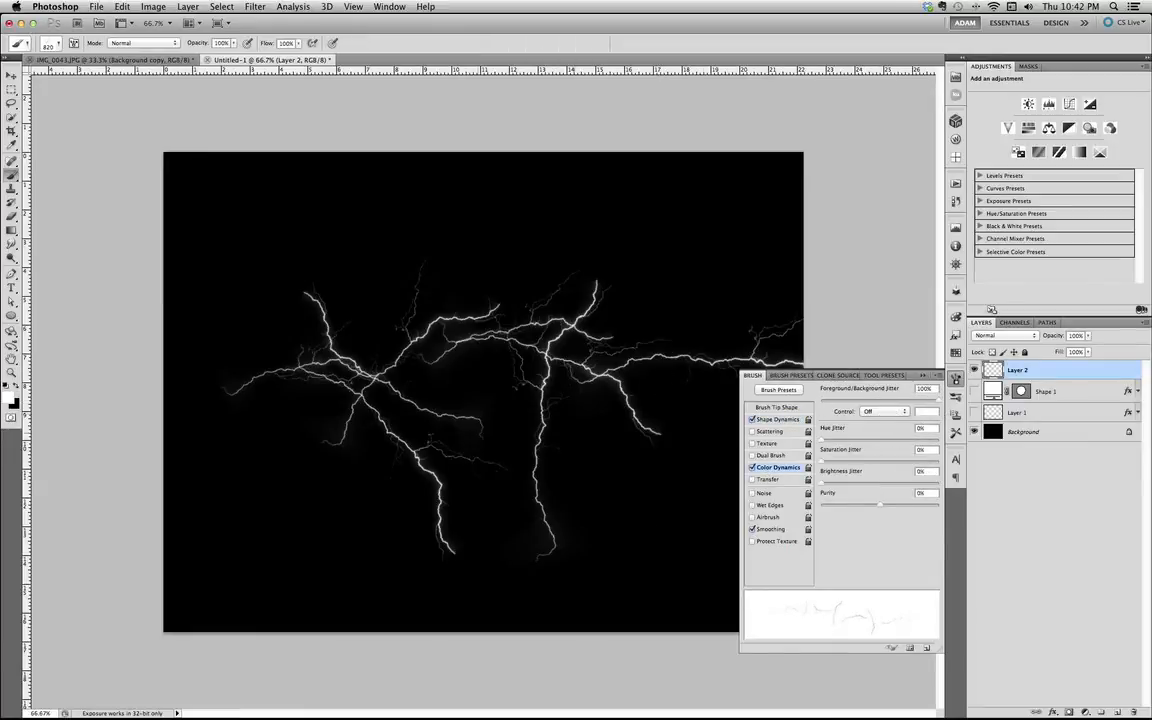
mouse_move(314, 365)
mouse_down()
mouse_move(245, 371)
mouse_move(446, 376)
mouse_move(703, 354)
mouse_move(232, 365)
mouse_up()
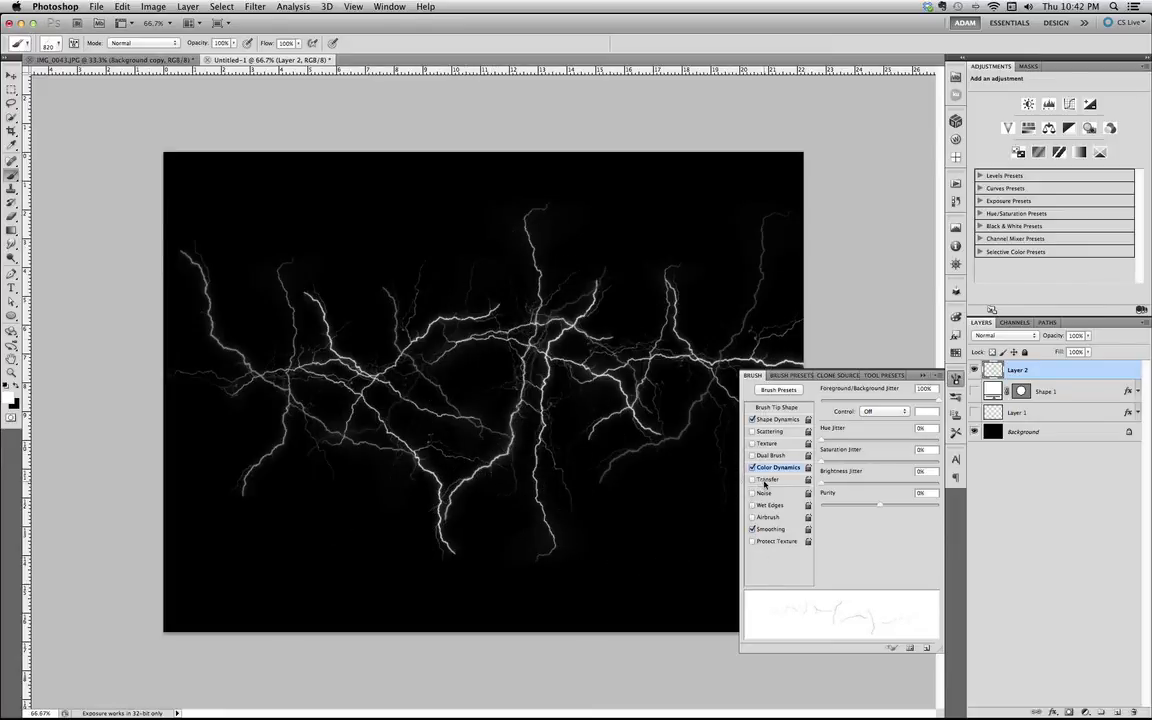
Replace Color Dynamics with Transfer at 100% opacity jitter and 0% flow jitter, painting more bolts over the canvas.
click(765, 480)
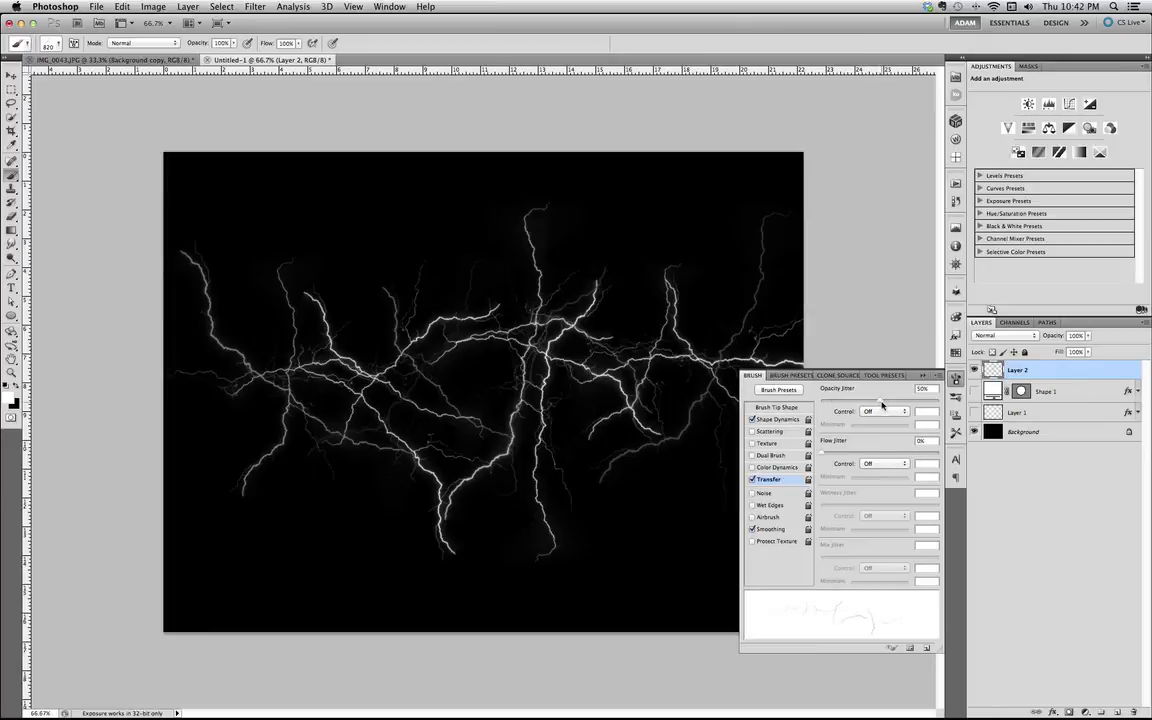
drag(879, 400, 938, 410)
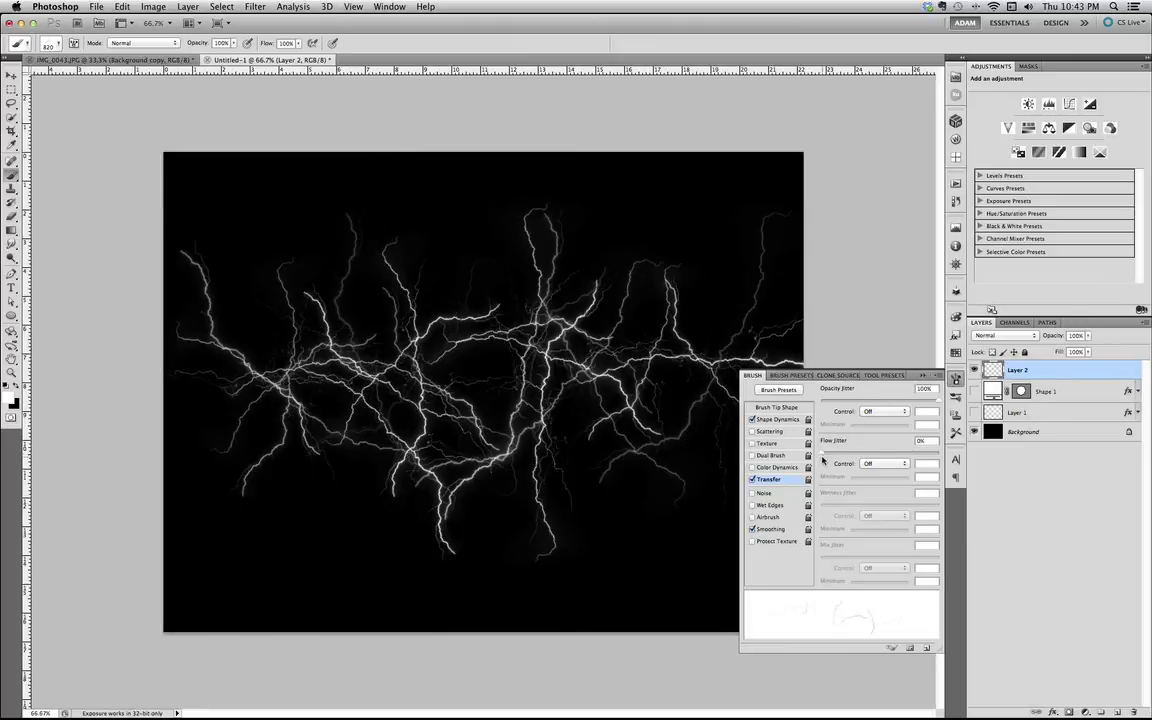
mouse_move(822, 453)
mouse_down()
mouse_move(890, 455)
mouse_move(869, 453)
mouse_move(881, 458)
mouse_up()
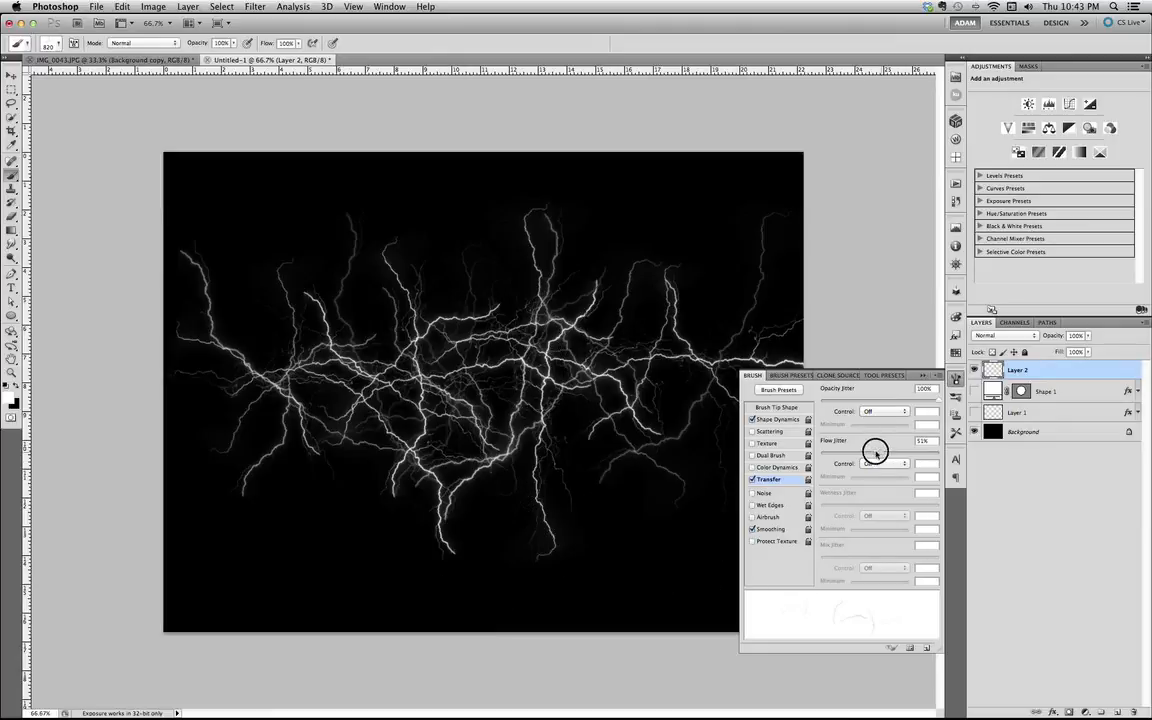
drag(876, 454, 770, 465)
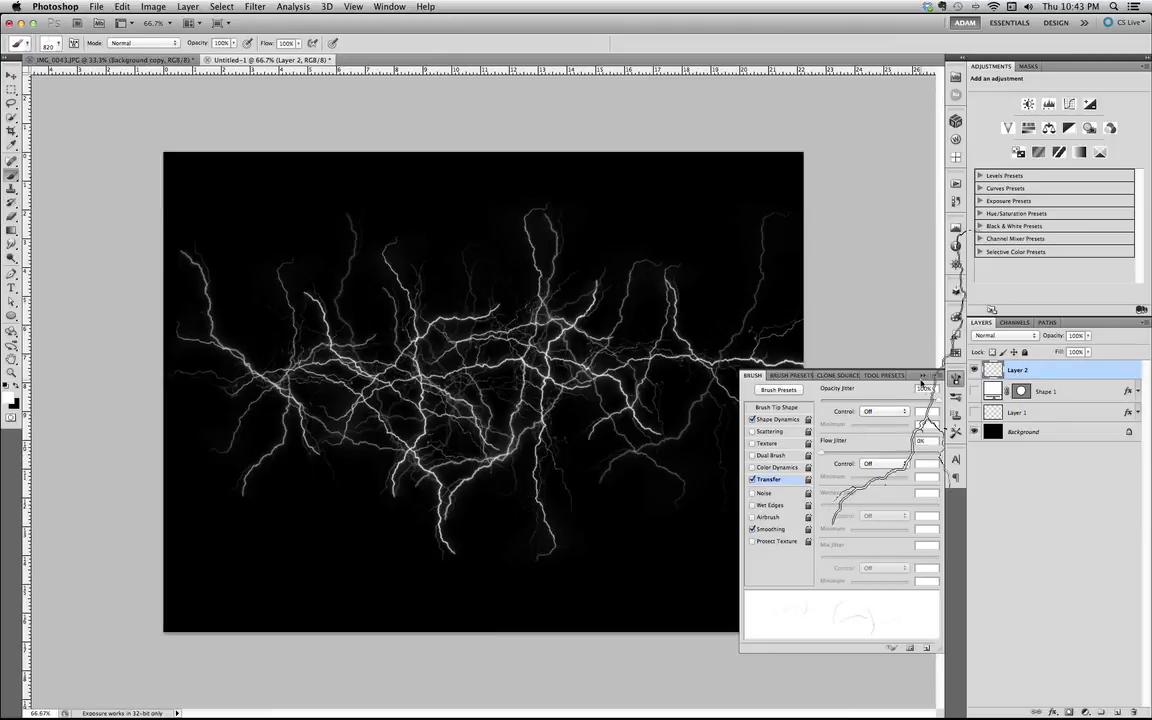
key(F5)
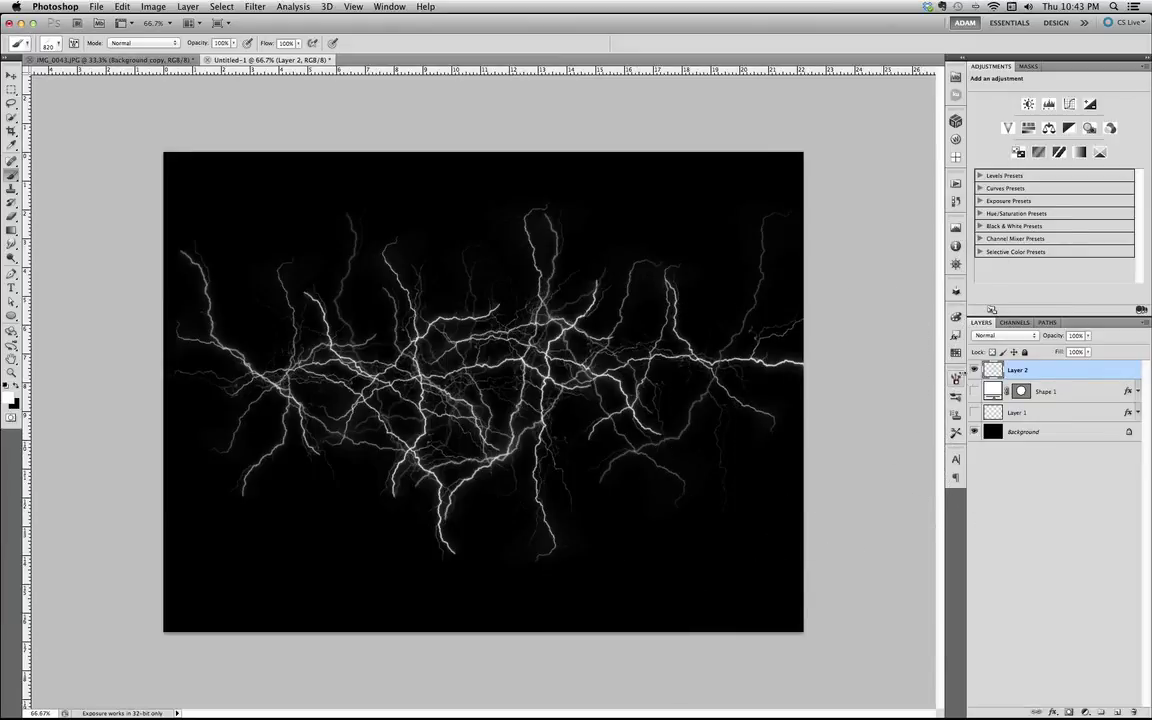
Hide Layer 2 and the Background, and show both again to check the layers.
click(973, 371)
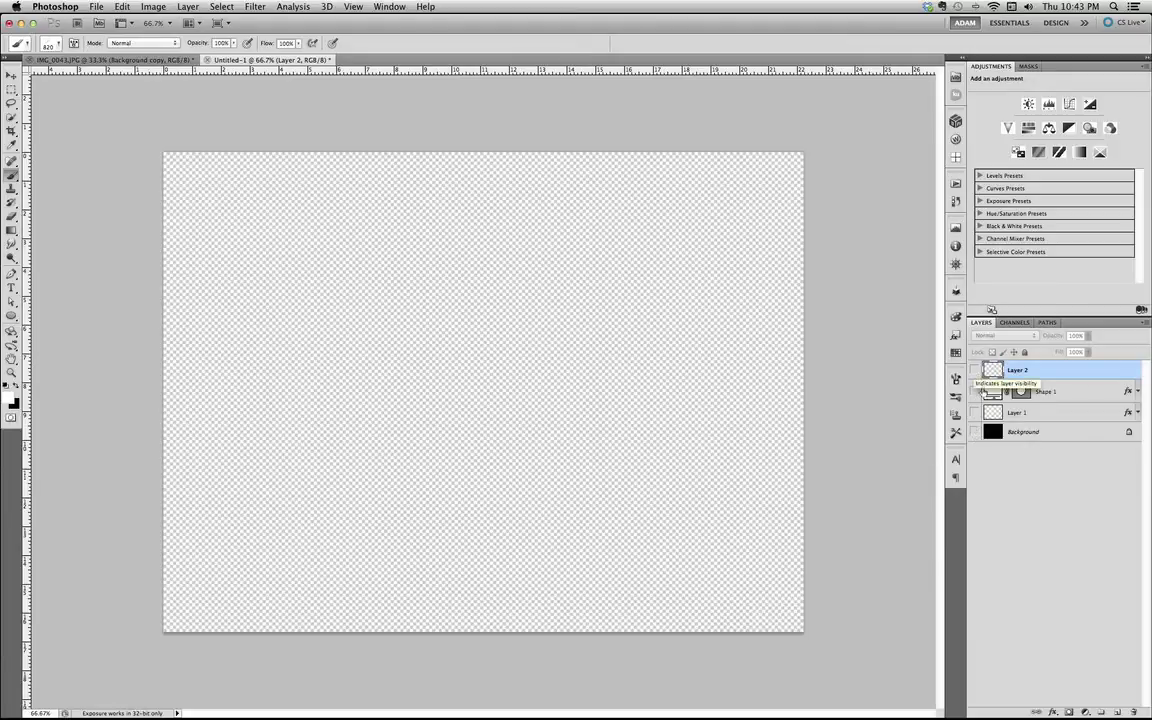
click(974, 431)
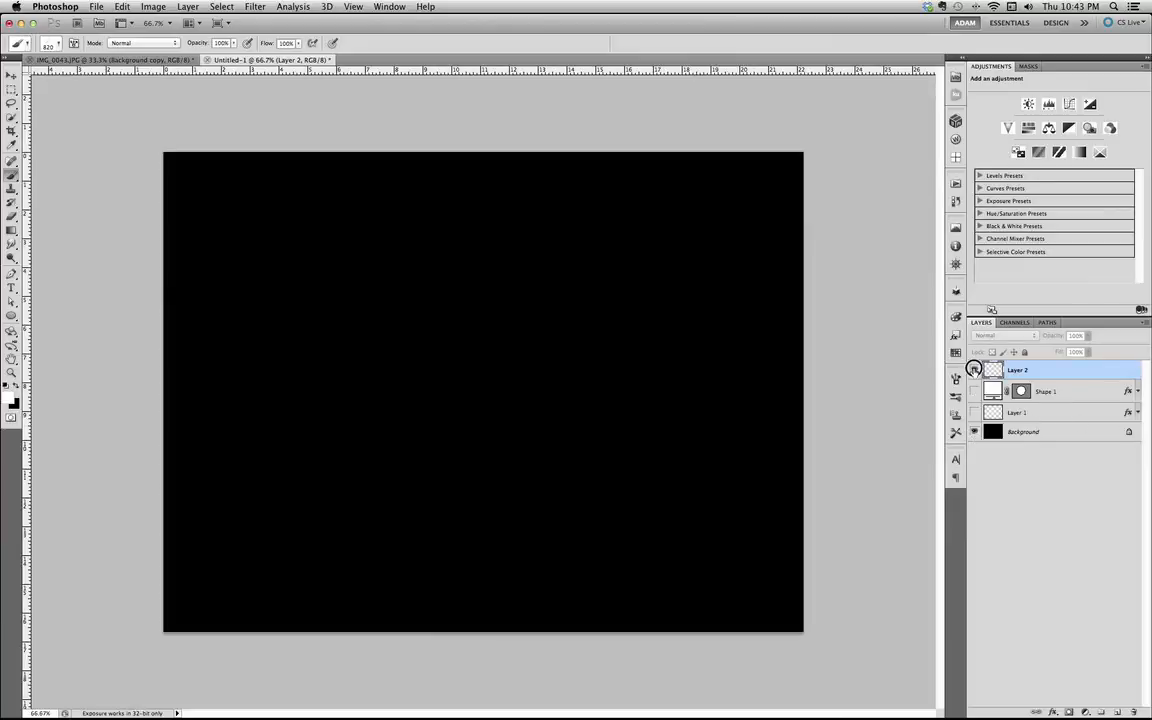
click(974, 370)
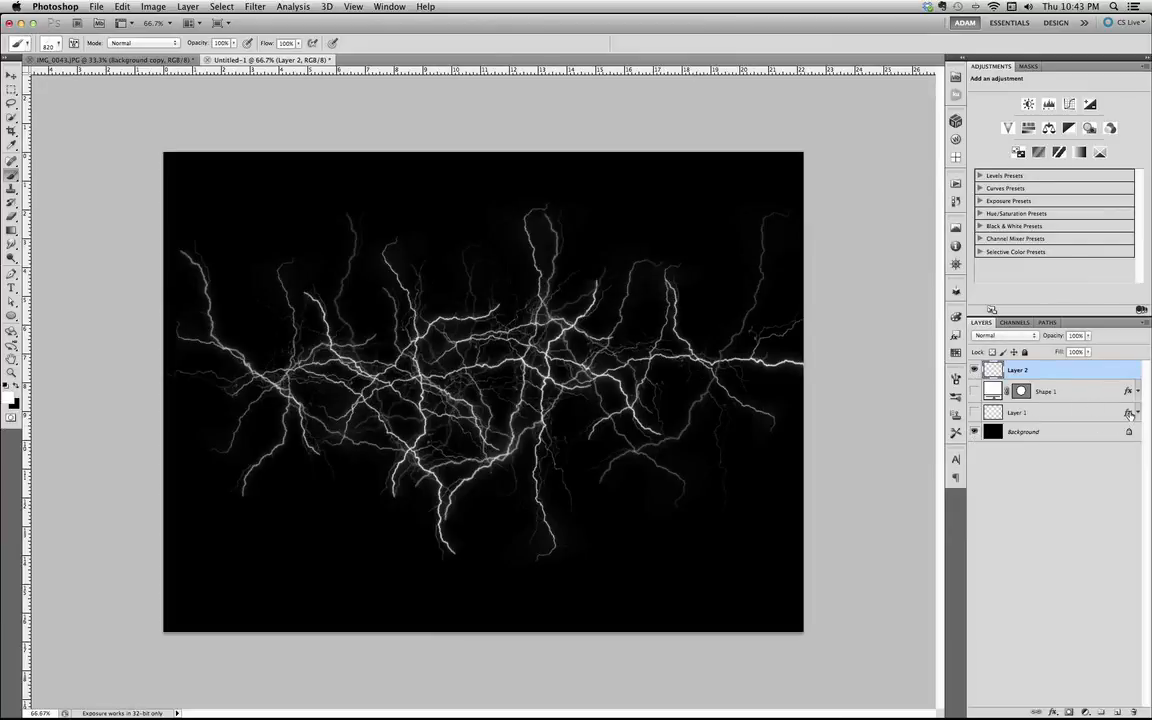
Copy Layer 1's layer effects onto Layer 2.
click(1128, 415)
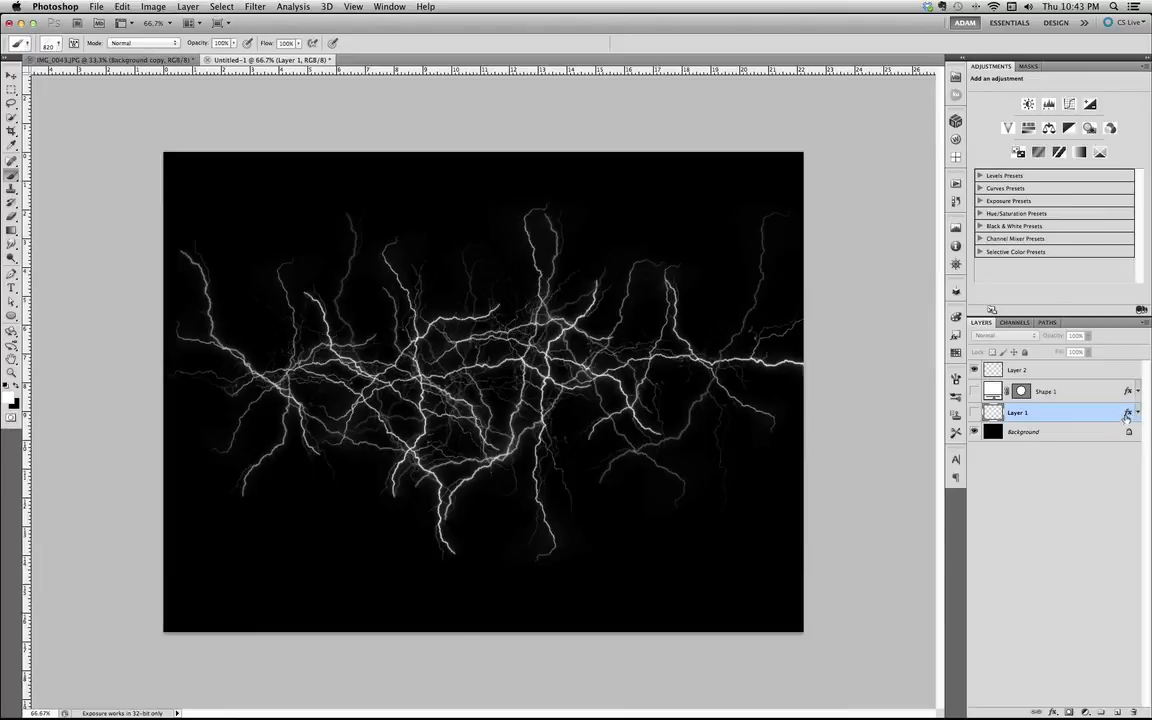
drag(1128, 413, 1133, 383)
drag(1133, 382, 1126, 371)
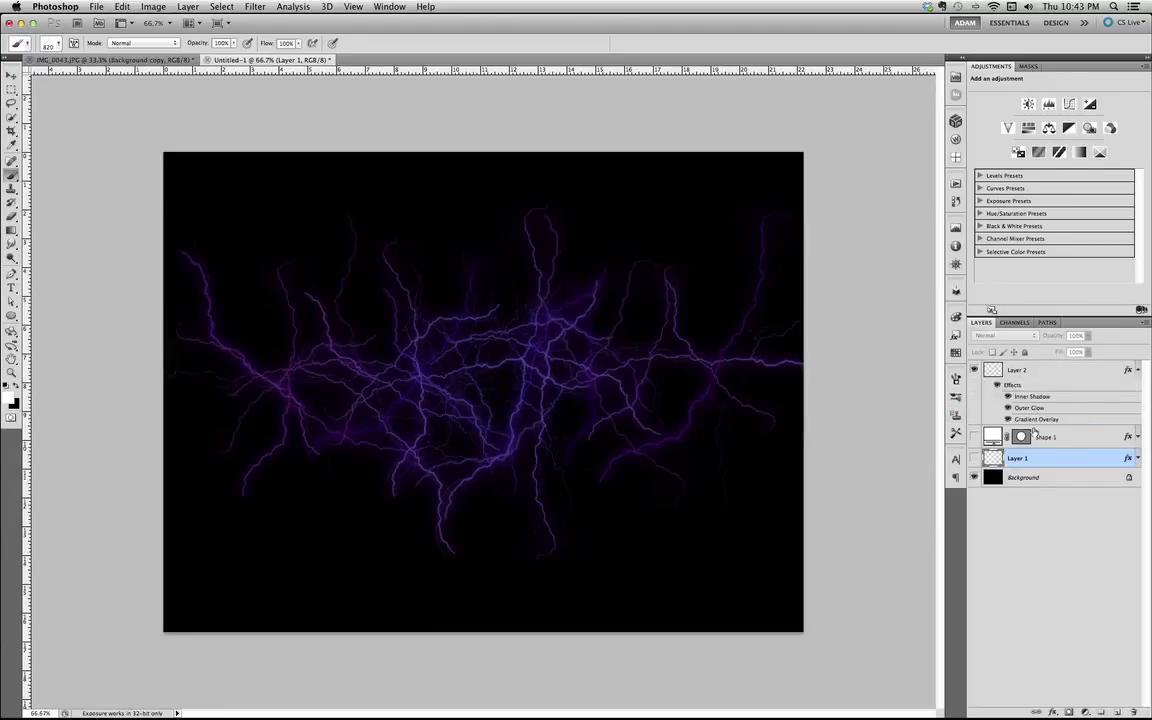
Try the Linear gradient style on Layer 2's Gradient Overlay, and set it to Reflected.
double_click(1030, 421)
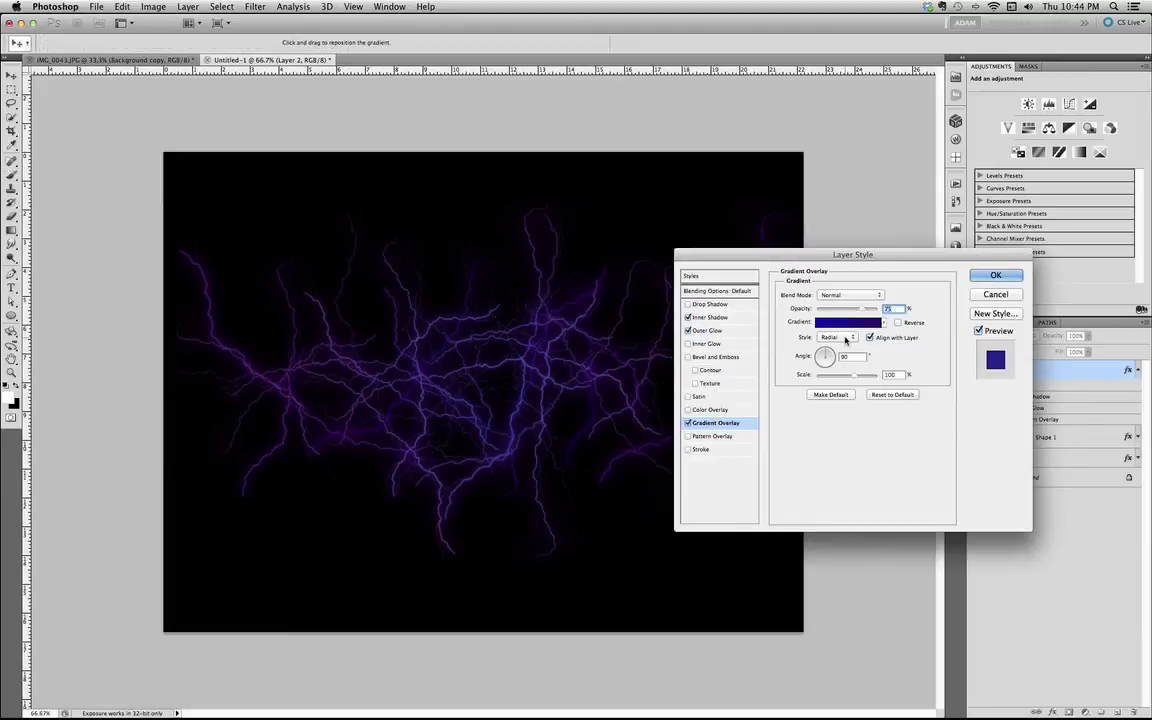
click(842, 338)
click(838, 330)
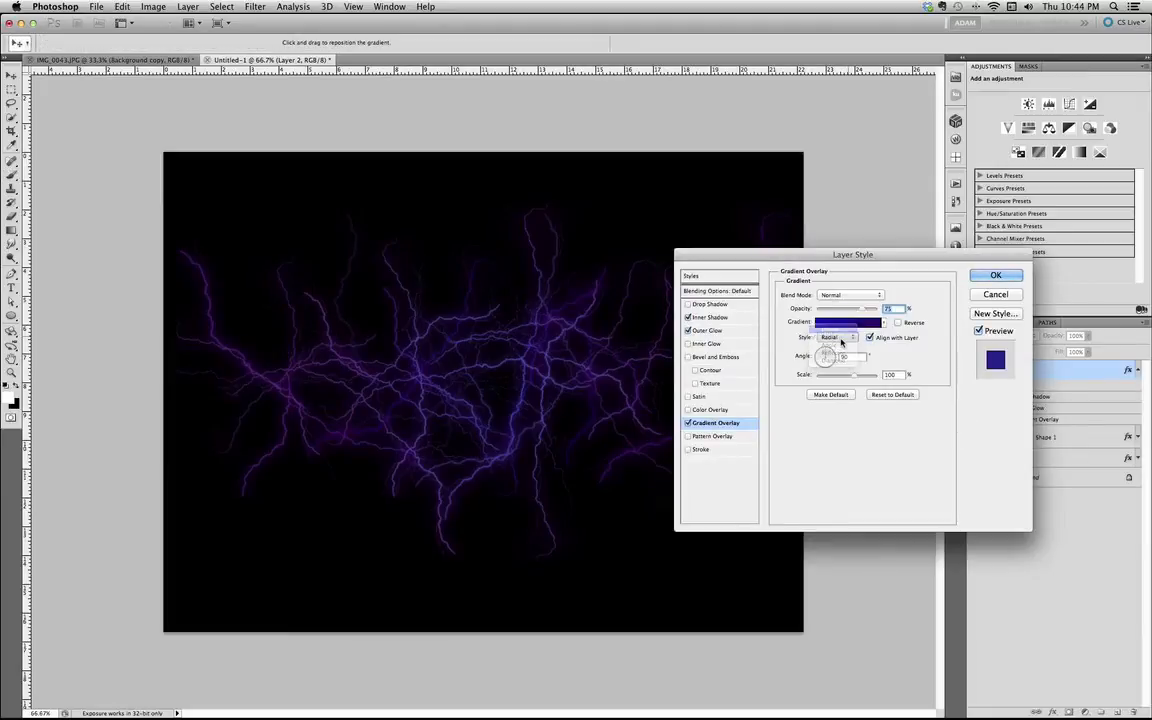
click(842, 338)
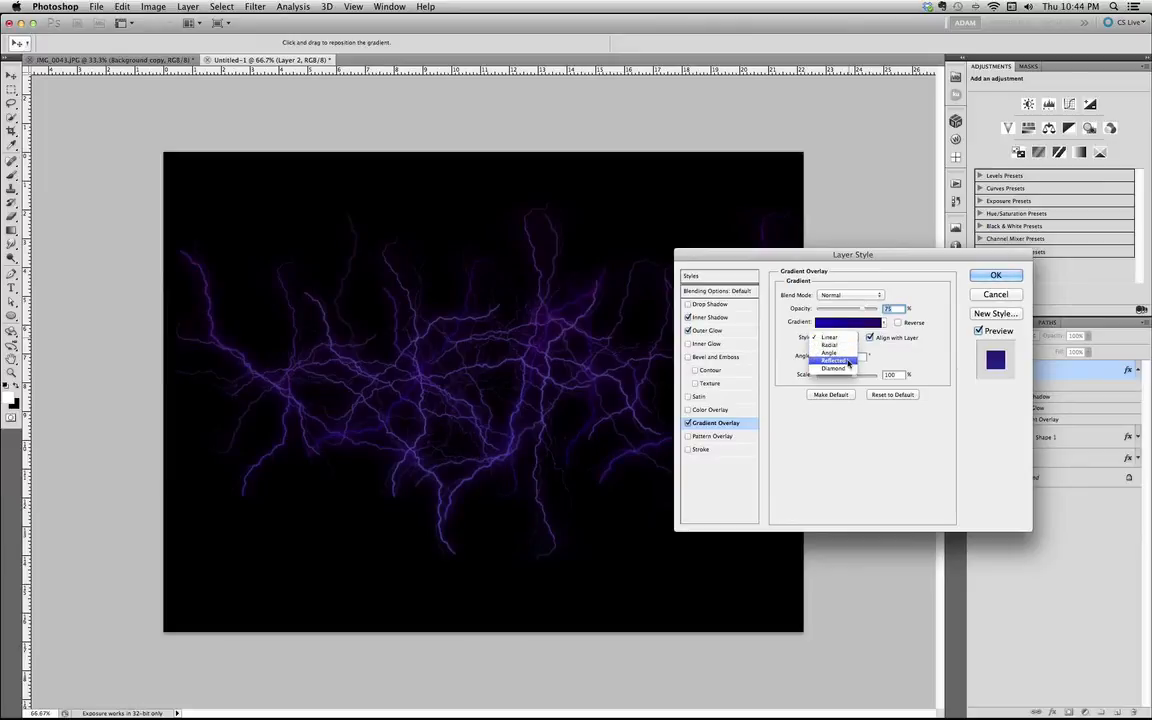
click(836, 360)
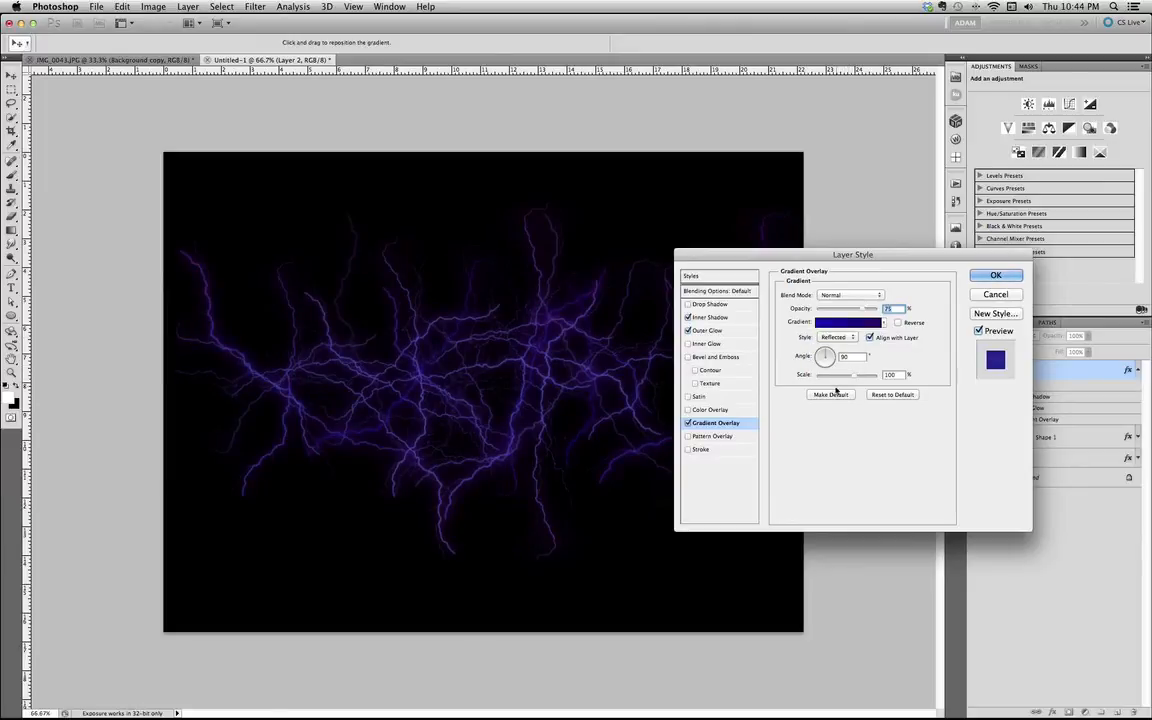
click(995, 275)
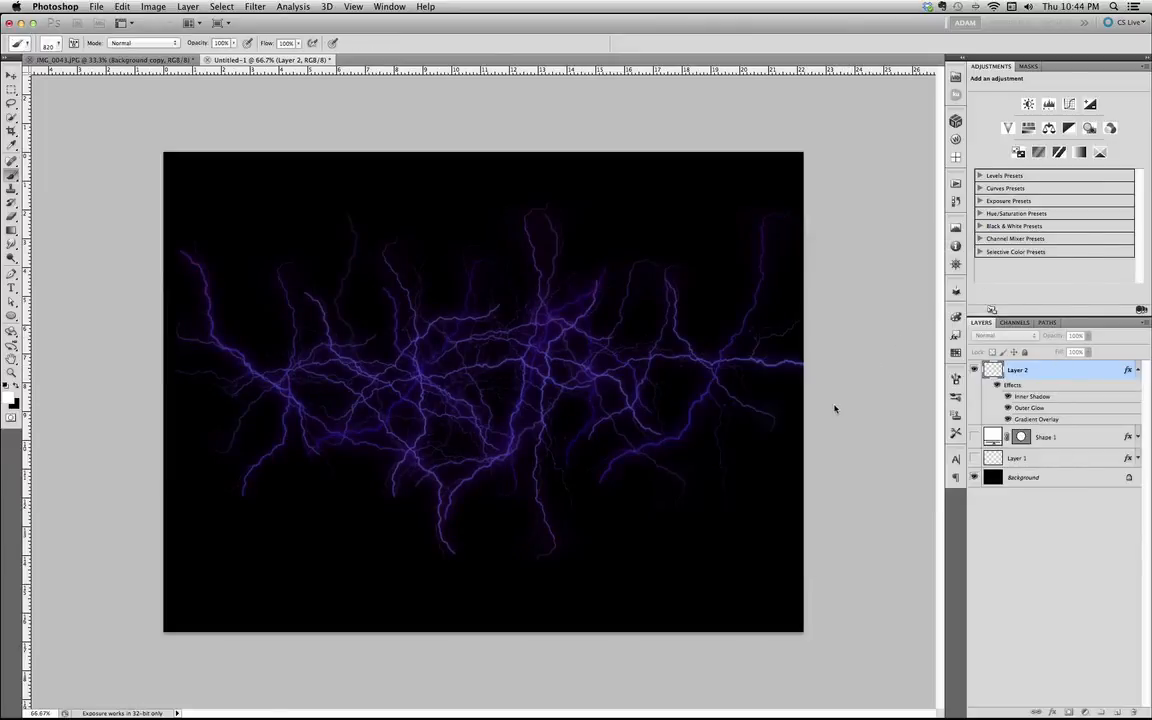